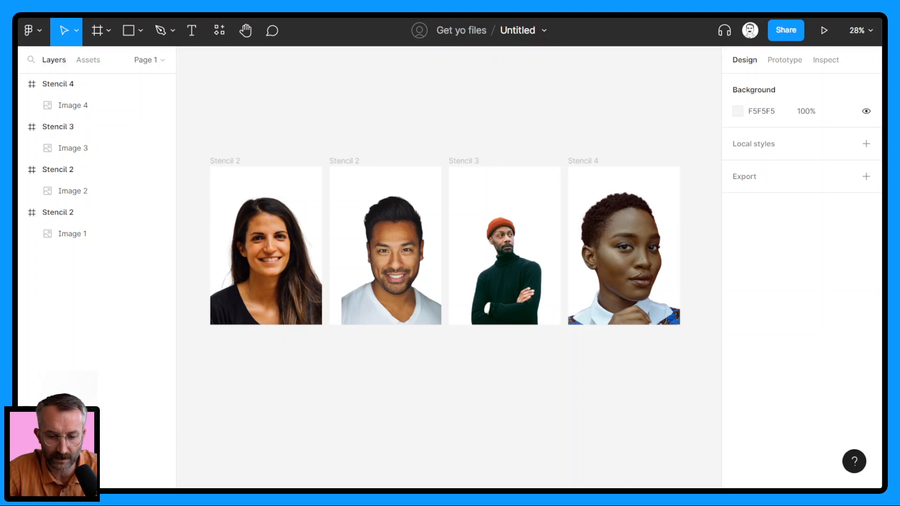
Open the Image Tracer plugin on the frame containing the woman's portrait, Image 1.
scroll(225, 235, "up", 3)
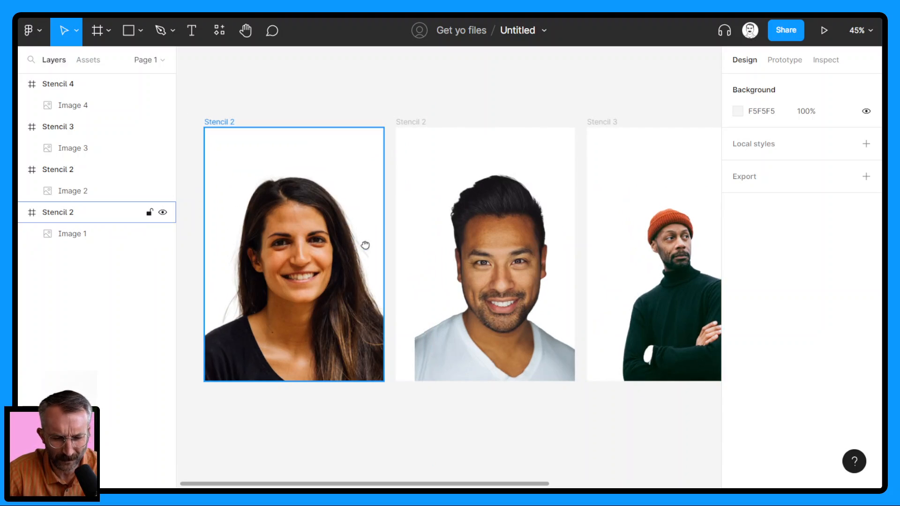
scroll(363, 245, "left", 3)
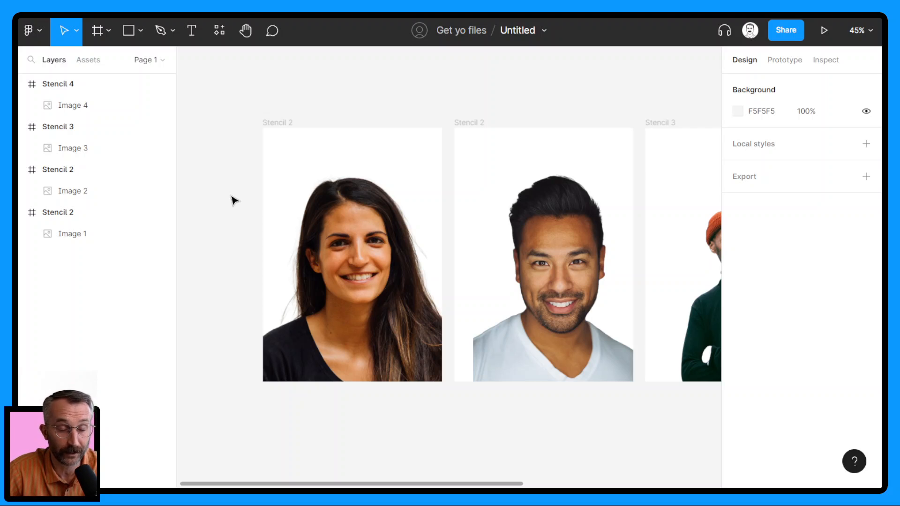
right_click(343, 265)
mouse_move(384, 370)
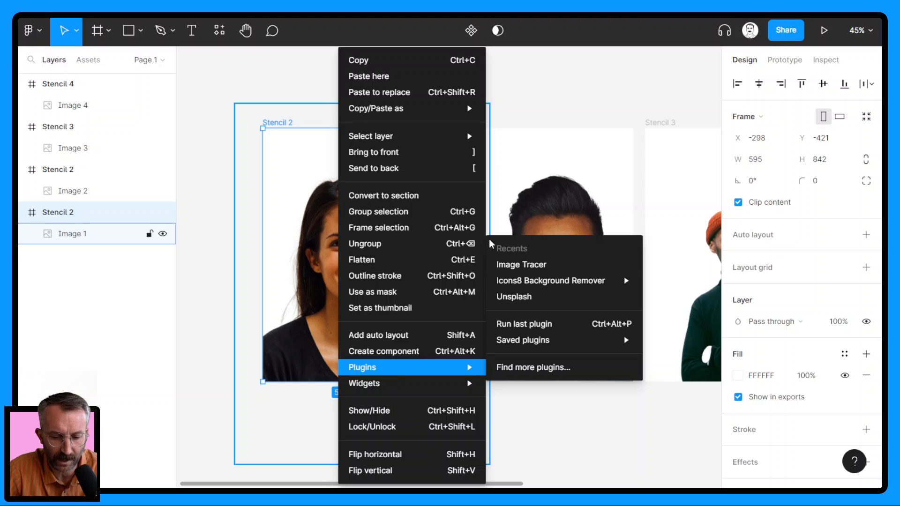
left_click(507, 265)
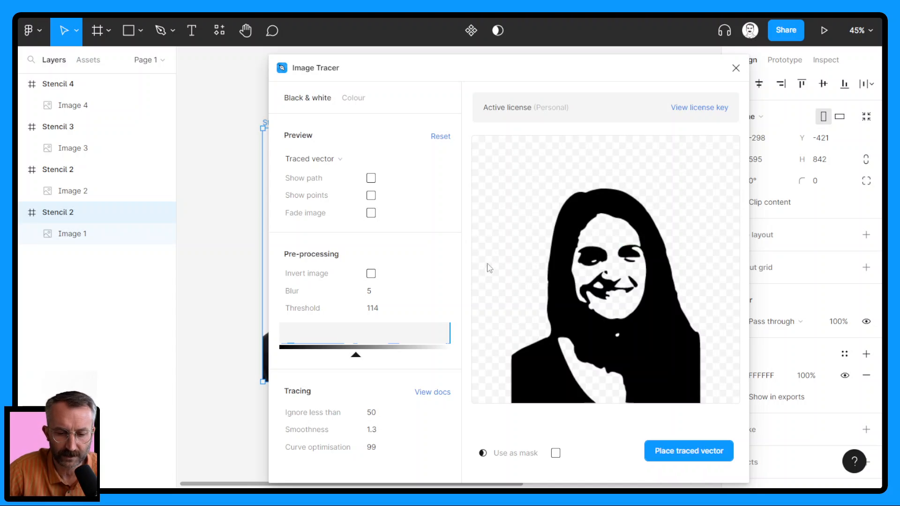
Preview the original image with its path and points shown, and return to a plain traced vector preview.
left_click(358, 162)
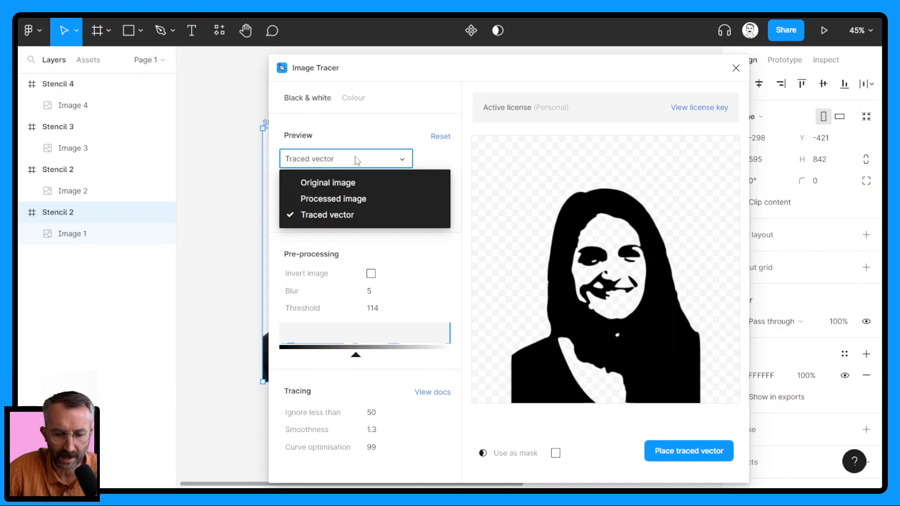
left_click(317, 183)
left_click(371, 178)
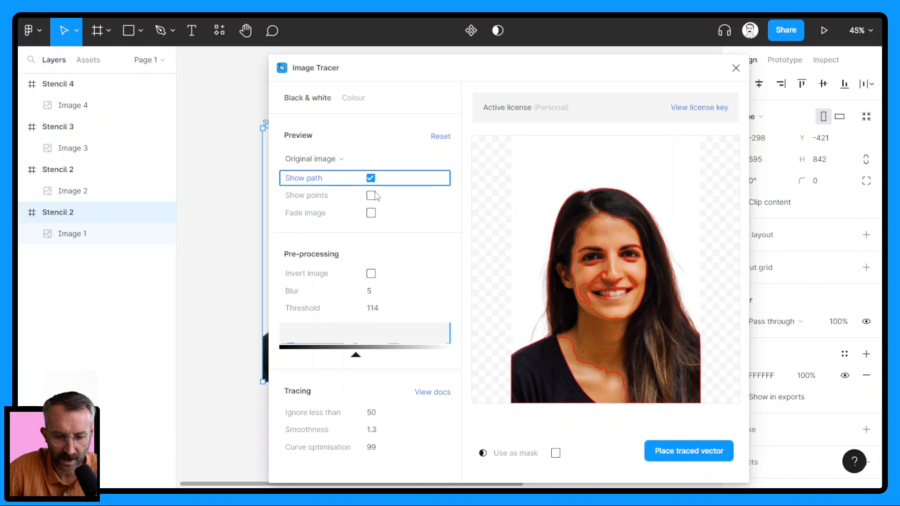
left_click(371, 196)
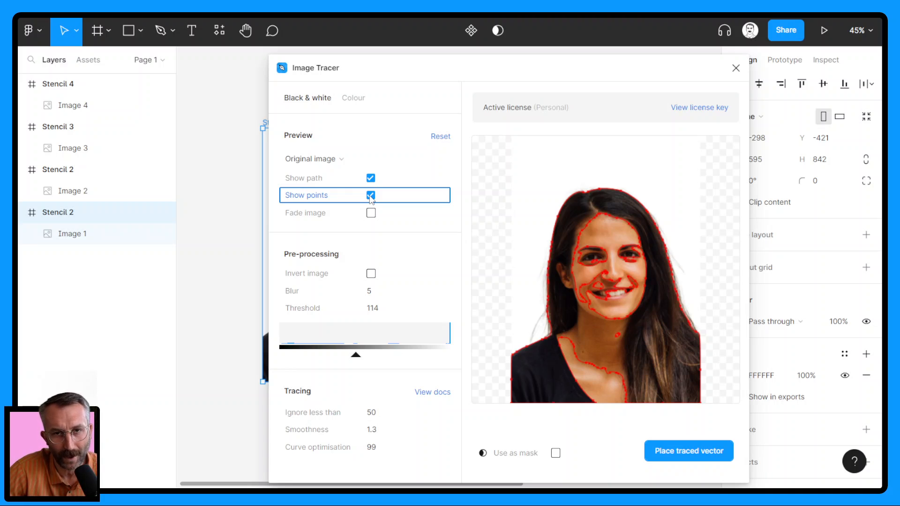
left_click(347, 162)
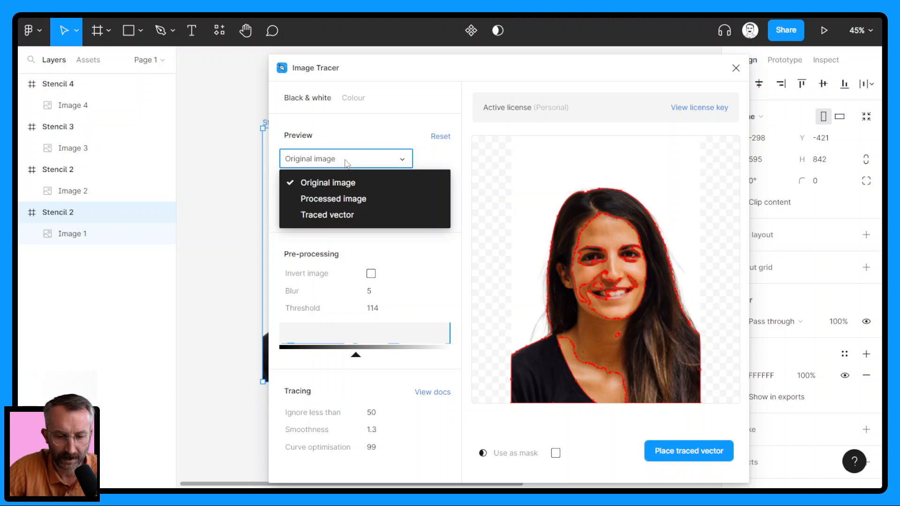
left_click(330, 216)
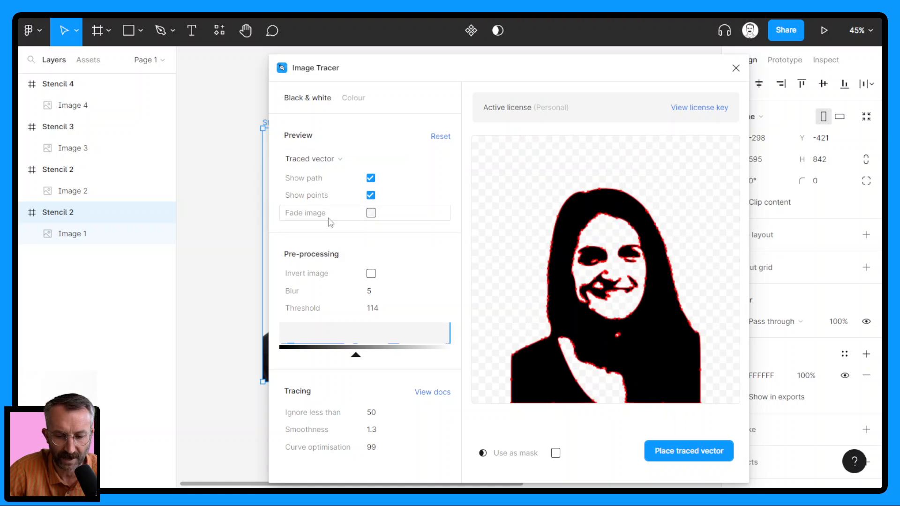
left_click(371, 178)
left_click(370, 194)
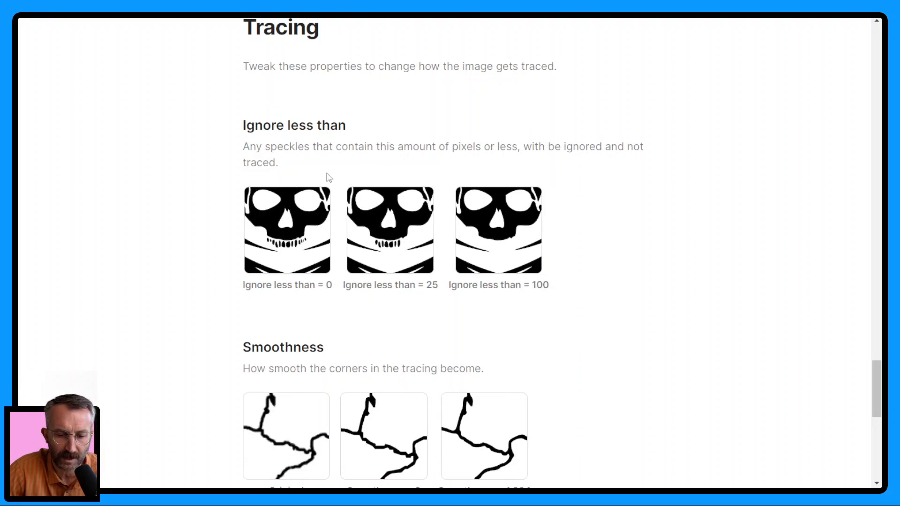
Read the tracing documentation on Ignore less than, Smoothness and Curve optimisation.
scroll(291, 169, "down", 8)
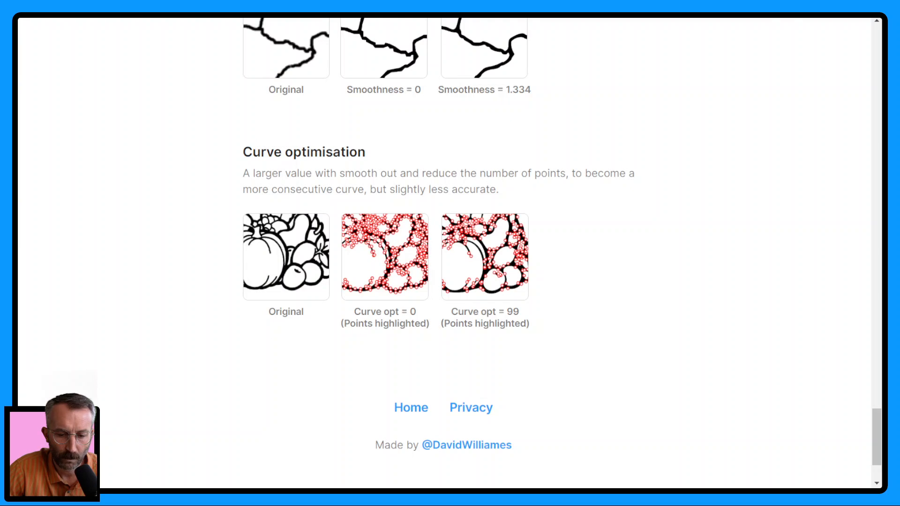
scroll(469, 240, "up", 2)
scroll(469, 239, "up", 5)
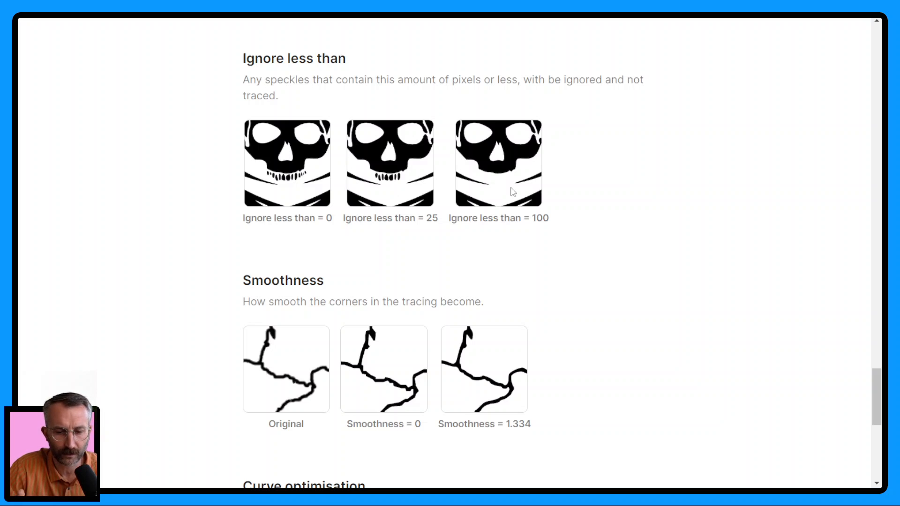
scroll(451, 330, "down", 3)
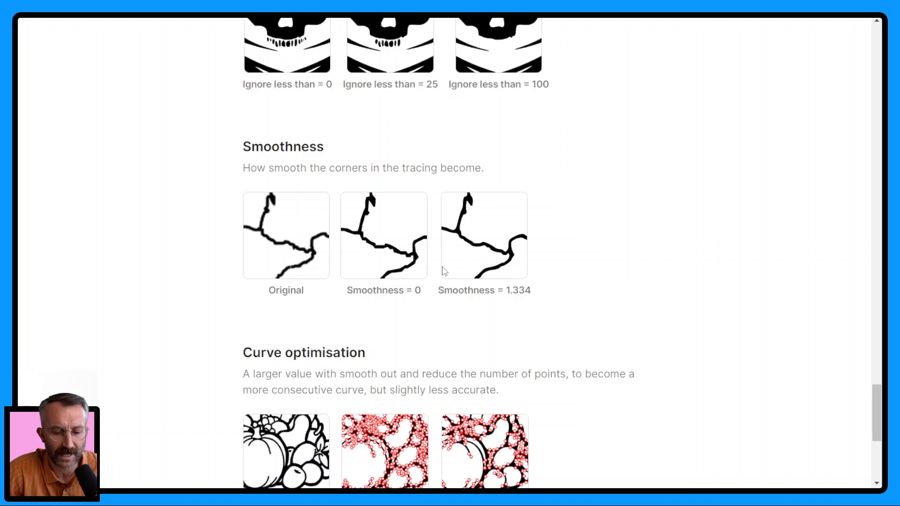
scroll(443, 271, "down", 5)
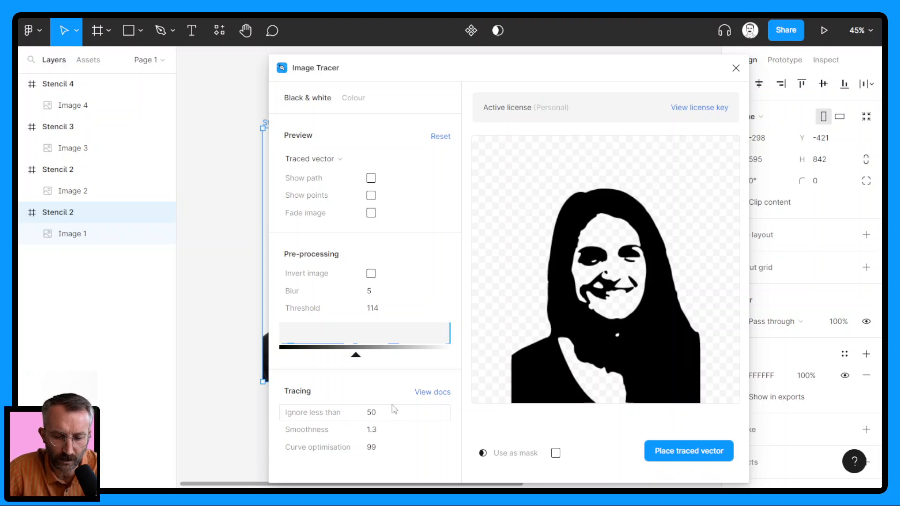
Try an Ignore less than value of 1 for the portrait trace, and set it to 80.
left_click(342, 413)
type("1")
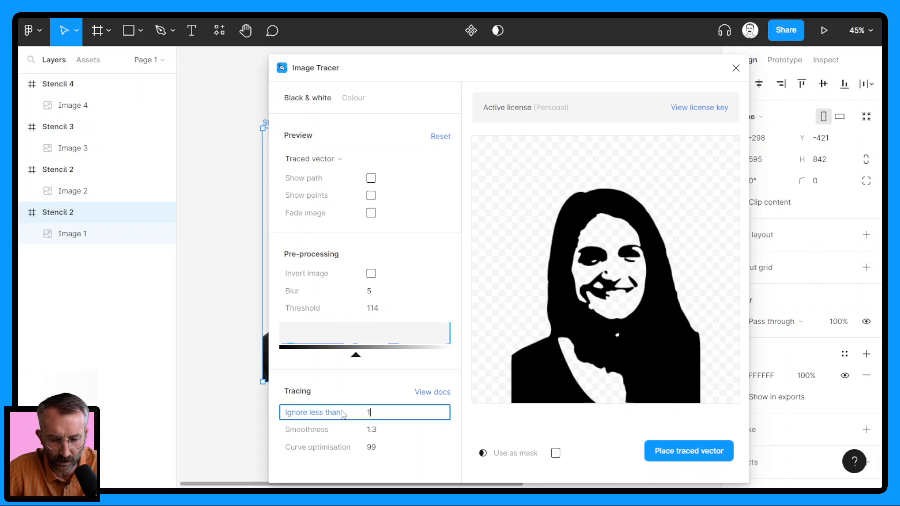
left_click(443, 436)
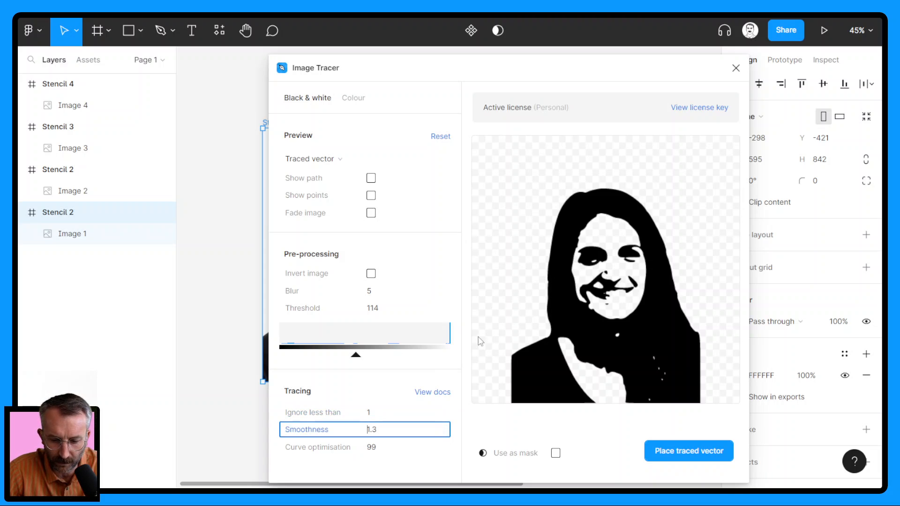
left_click(356, 416)
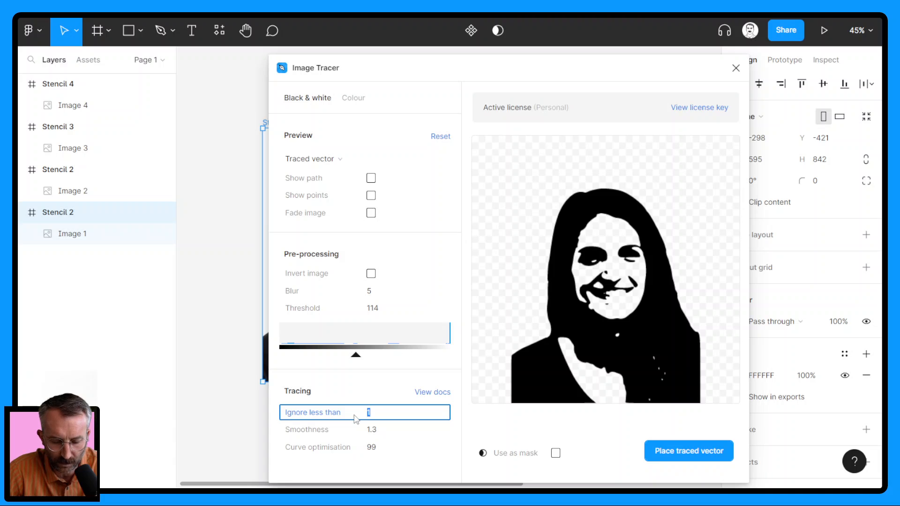
type("80")
left_click(456, 379)
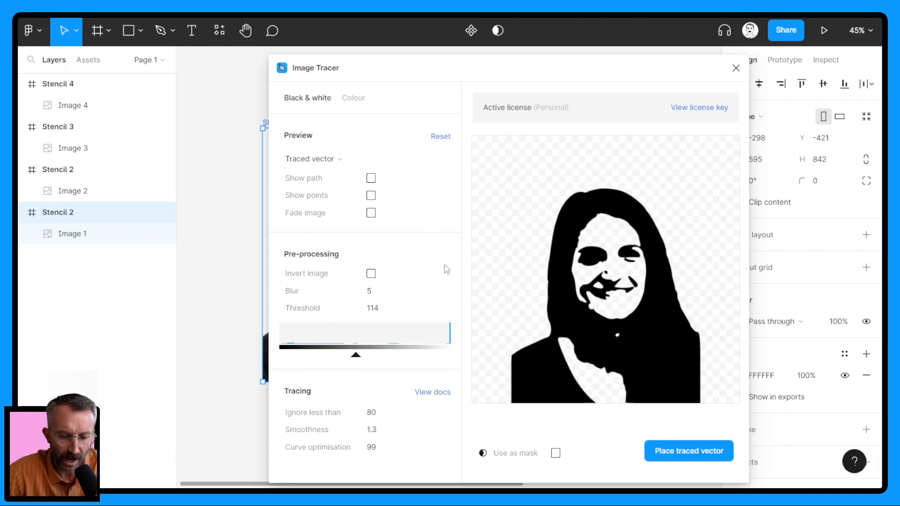
Try a blur of 1 in the trace's pre-processing settings, and set it to 2.
left_click(401, 291)
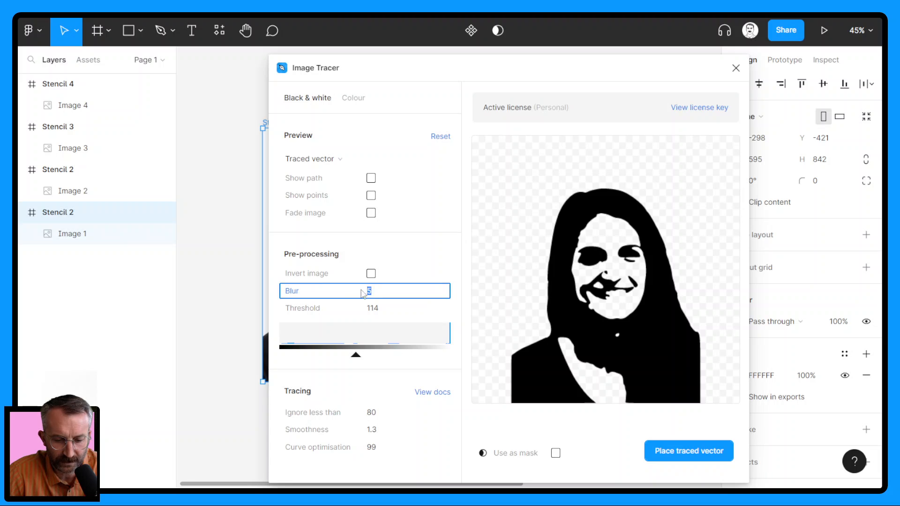
type("1")
left_click(443, 241)
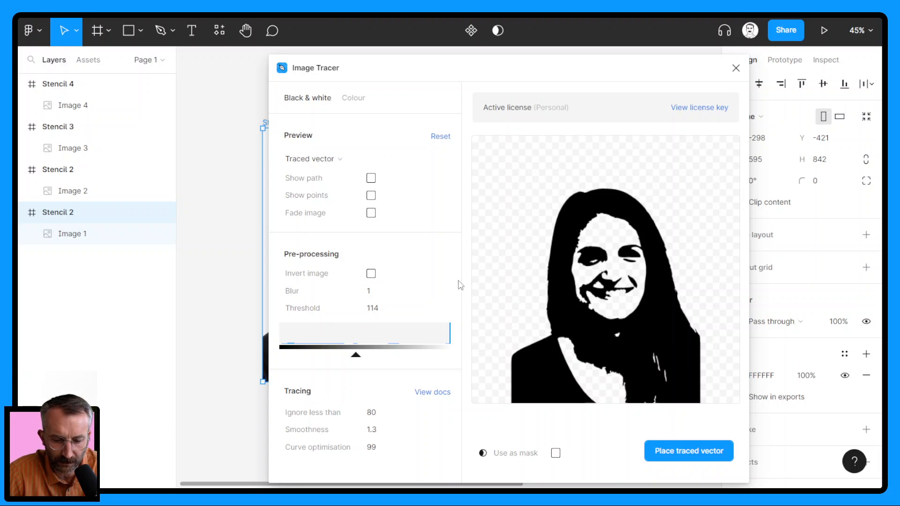
left_click(382, 291)
key("BackSpace")
type("2")
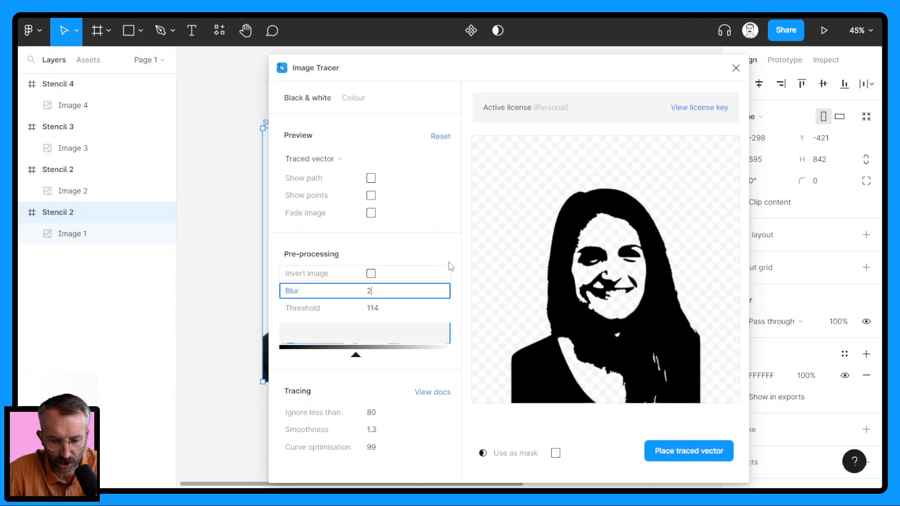
left_click(454, 244)
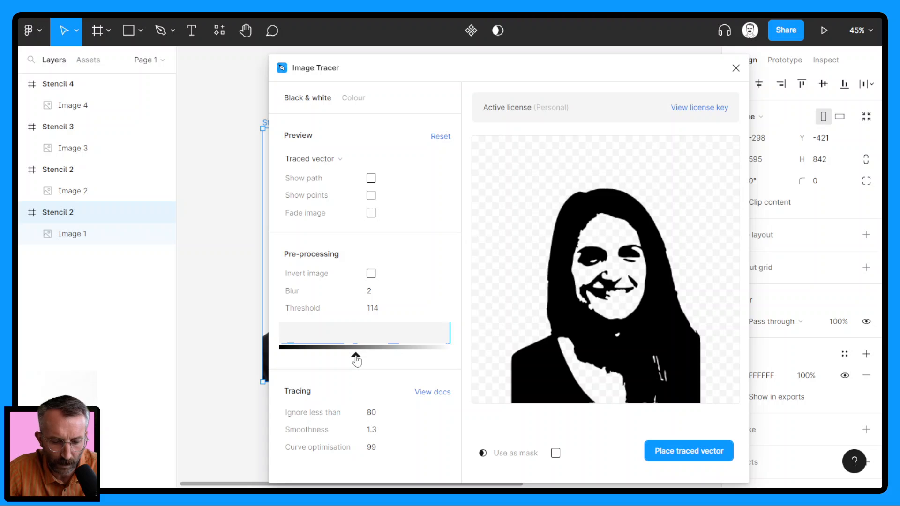
Set the trace threshold to 90 and place the traced vector on the canvas.
mouse_move(356, 359)
left_mouse_down()
mouse_move(328, 360)
mouse_move(401, 360)
mouse_move(327, 358)
mouse_move(340, 359)
left_mouse_up()
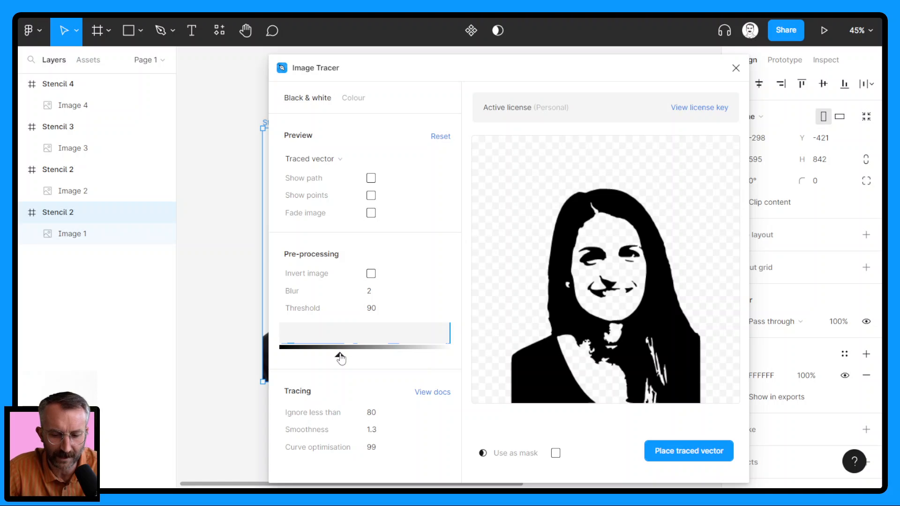
left_click(691, 452)
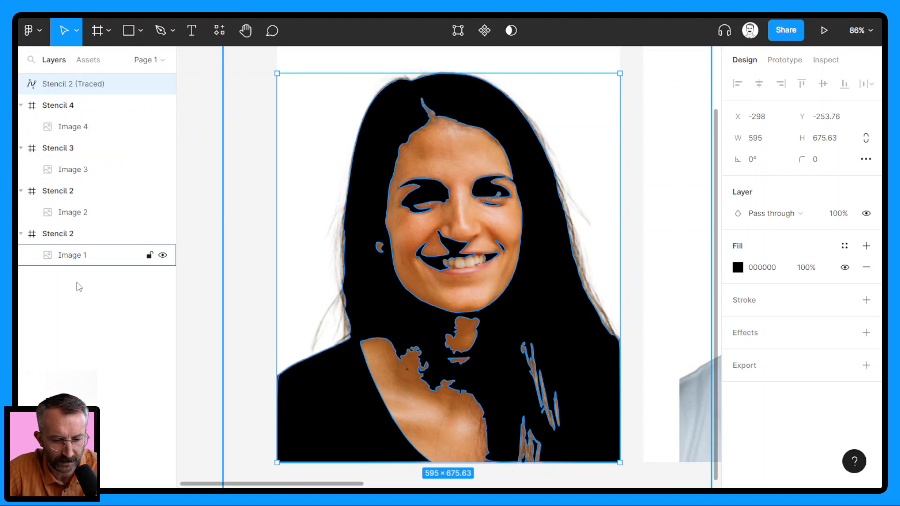
Rename the frame holding the woman's portrait as Stencil 1.
scroll(328, 229, "down", 1)
scroll(327, 228, "down", 3)
left_click_drag(384, 238, 389, 319)
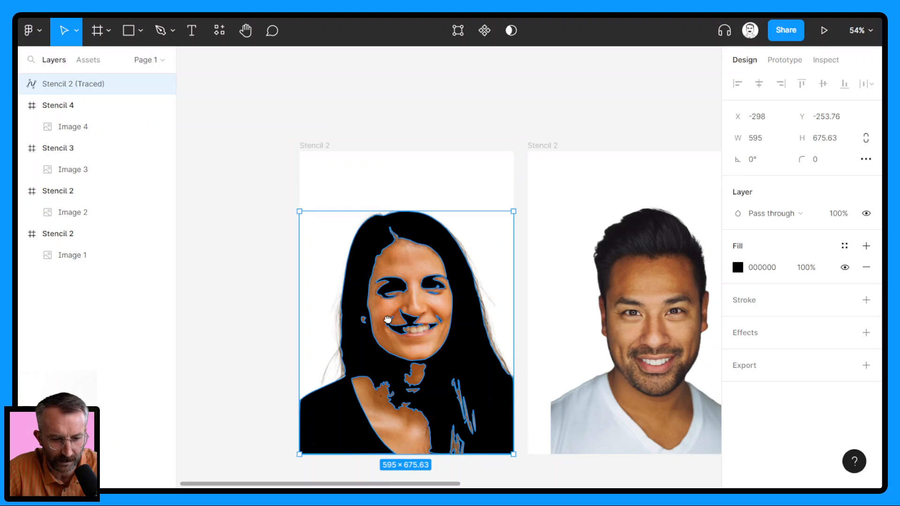
left_click(264, 255)
left_click(382, 253)
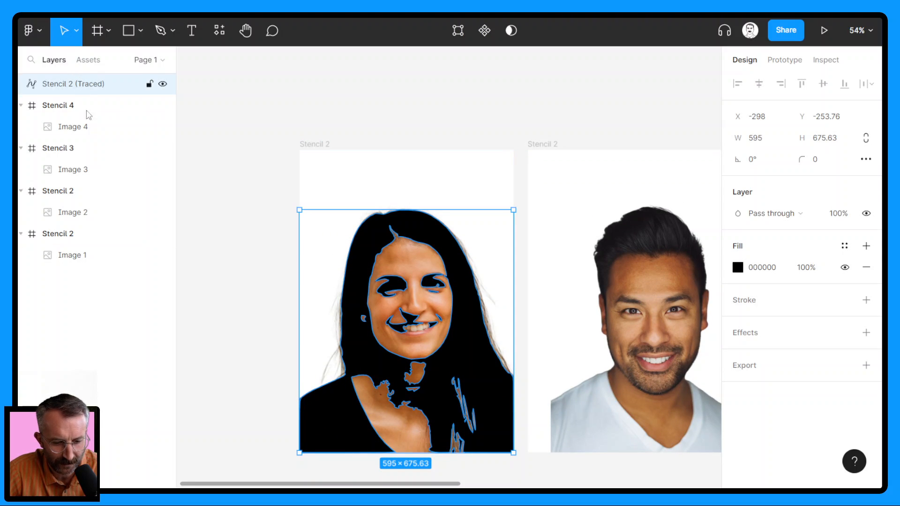
double_click(70, 233)
double_click(330, 144)
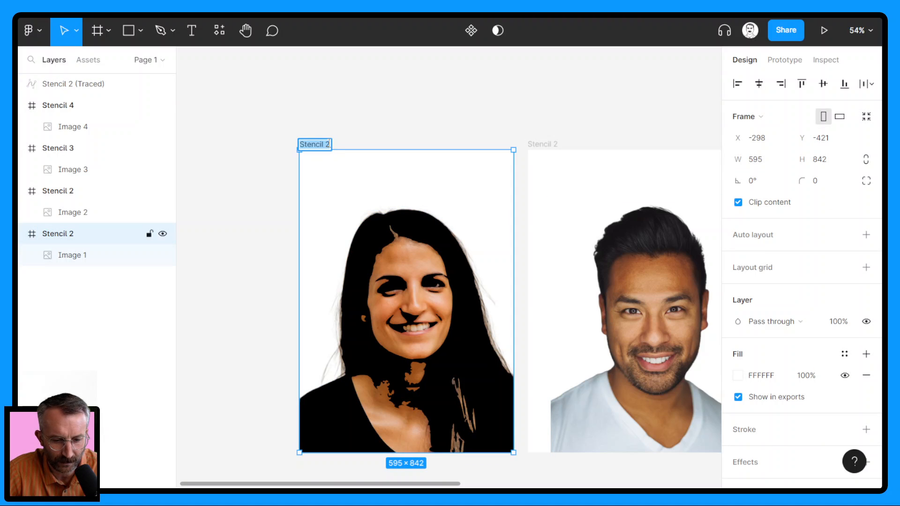
type("Stencil 1")
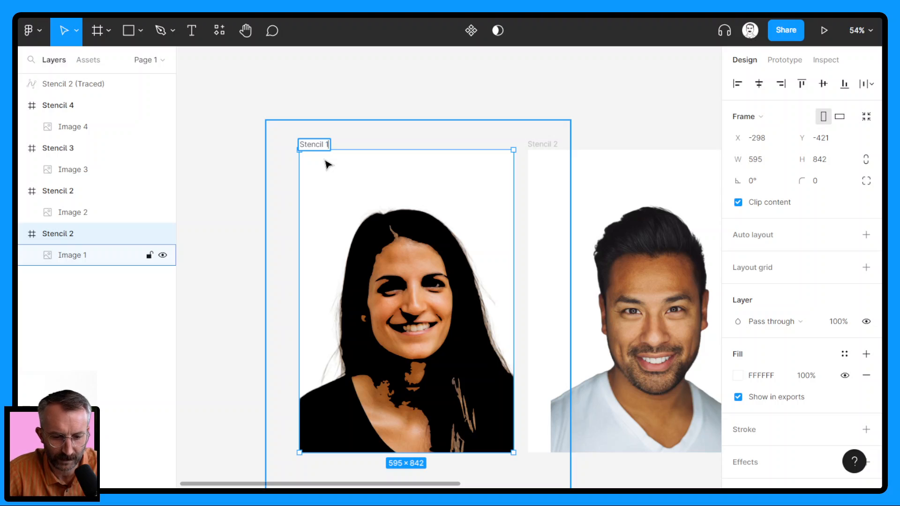
left_click(295, 82)
Move the traced vector layer into the Stencil 1 frame above Image 1, and hide Image 1.
left_click_drag(71, 83, 66, 241)
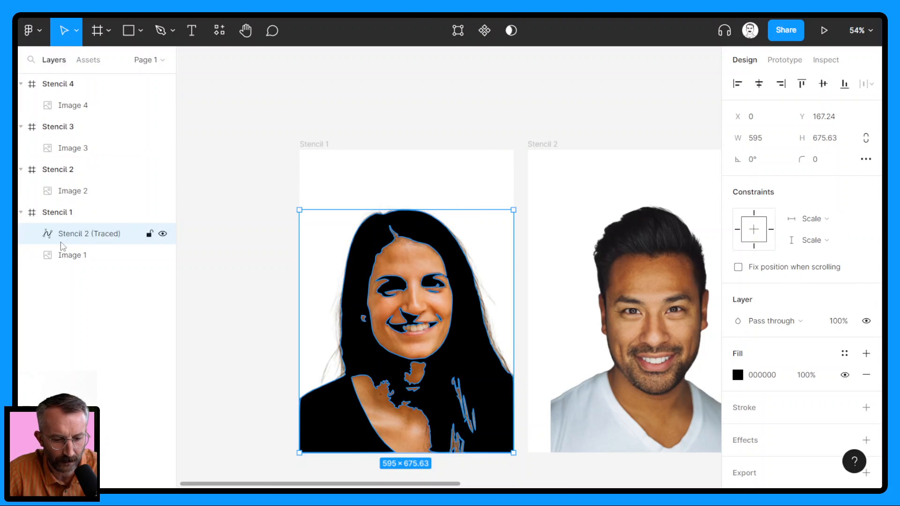
left_click(65, 253)
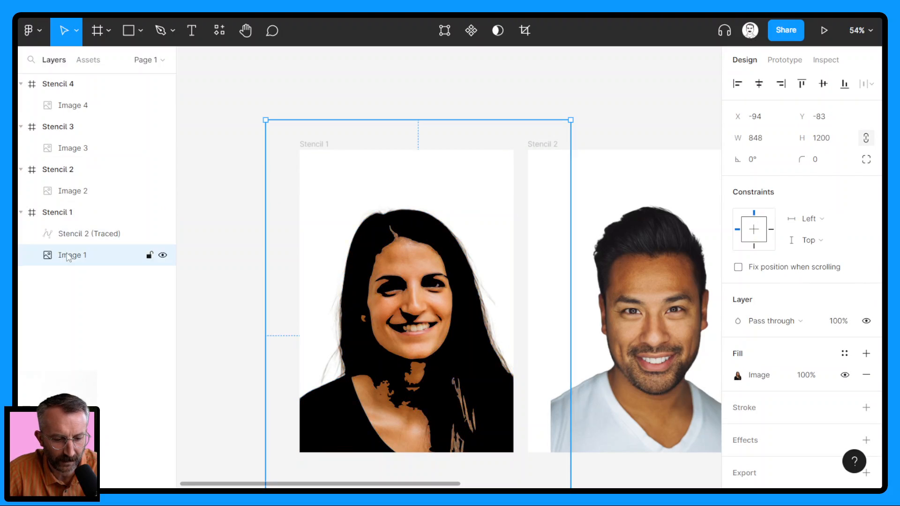
left_click(162, 256)
Open Image Tracer on Image 2 in the Stencil 2 frame, with the preview set to Traced vector.
scroll(603, 296, "right", 5)
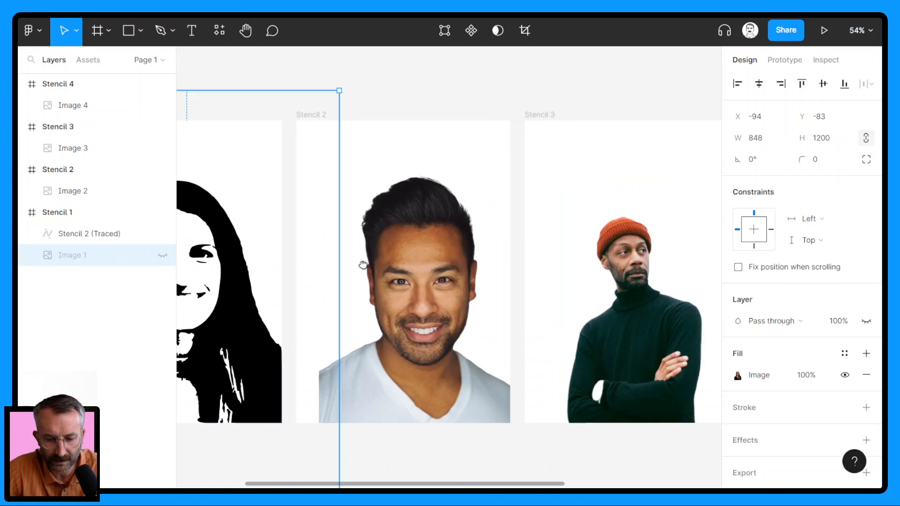
left_click(392, 269)
right_click(391, 268)
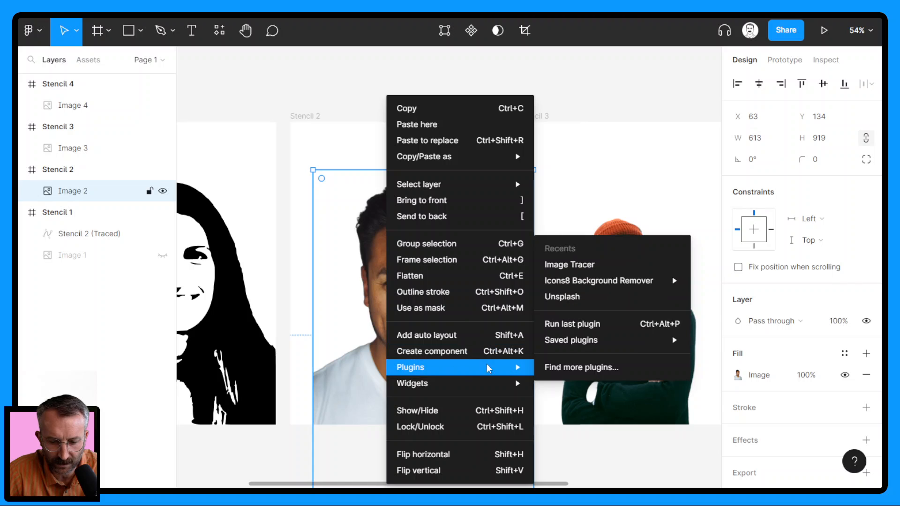
left_click(568, 270)
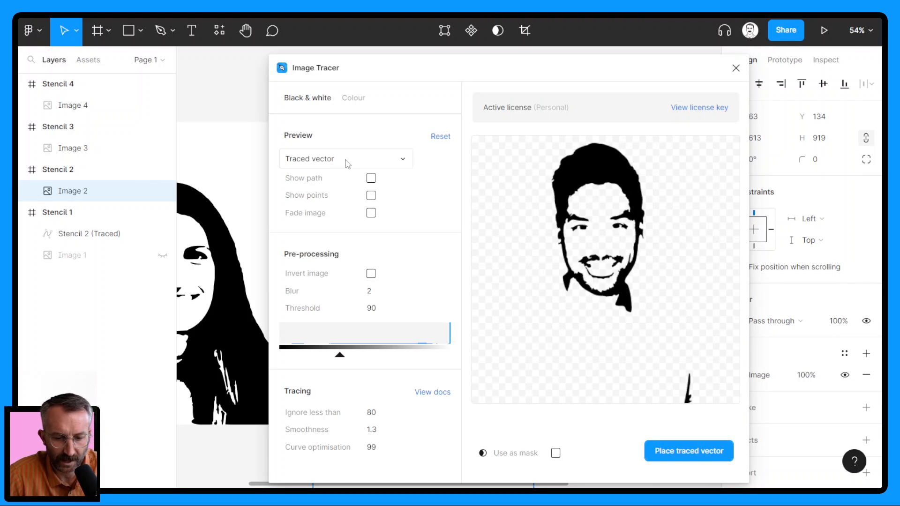
left_click(346, 163)
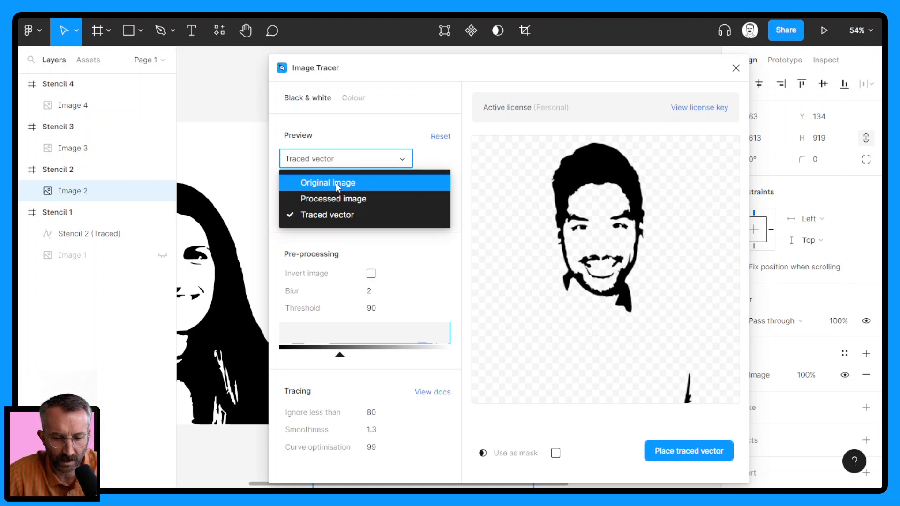
left_click(332, 216)
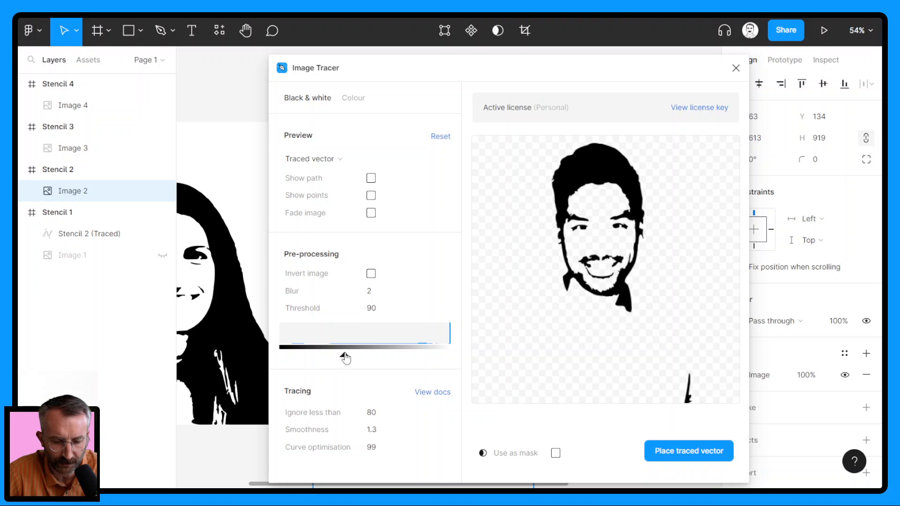
Set the trace threshold for Image 2 to 110 and Ignore less than to 20.
left_click_drag(345, 358, 354, 358)
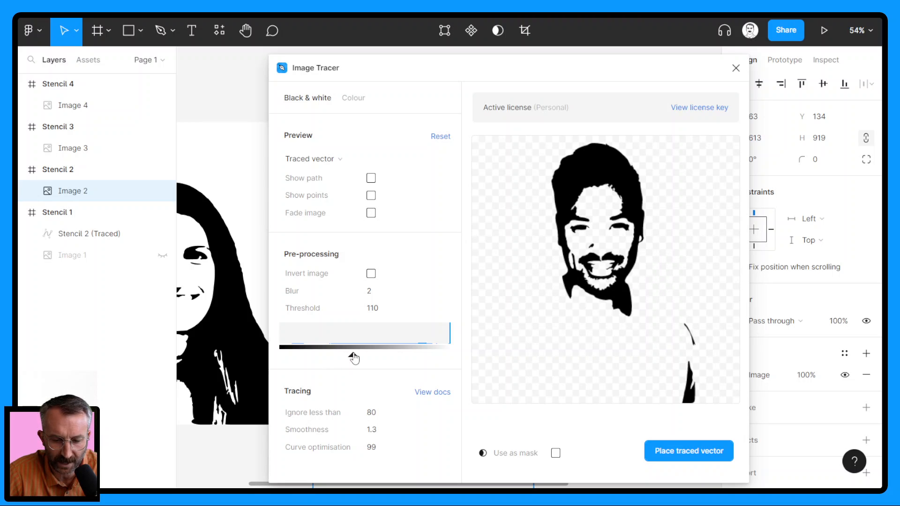
double_click(378, 413)
type("2")
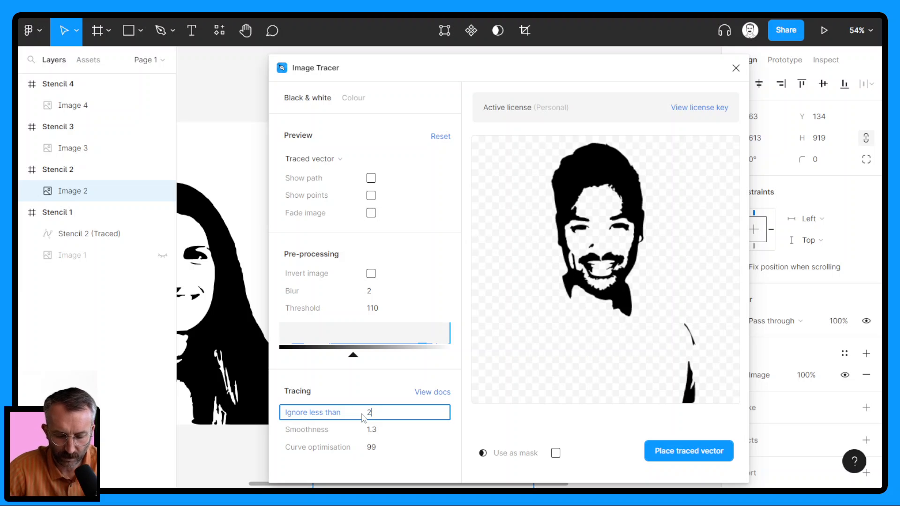
type("0")
left_click(383, 392)
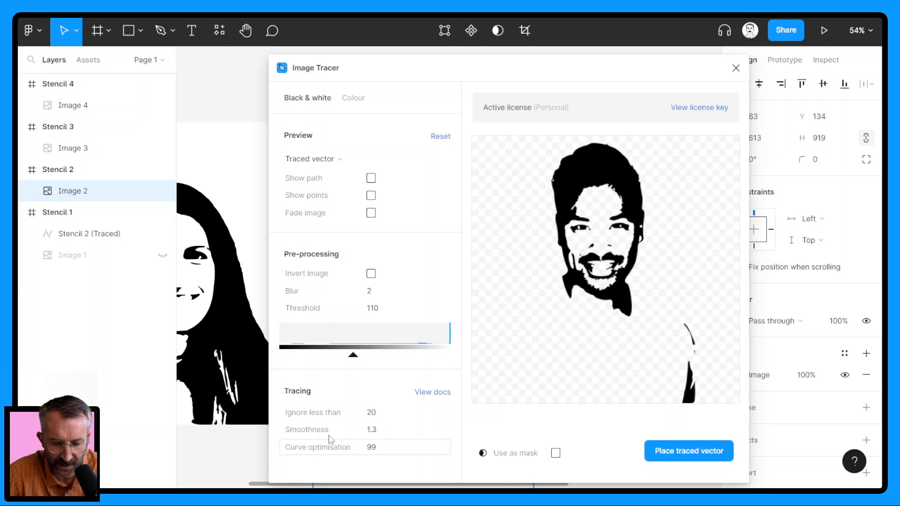
Try Ignore less than values of 5 and 1 to compare the fine detail in the Image 2 trace.
left_click(377, 414)
type("5")
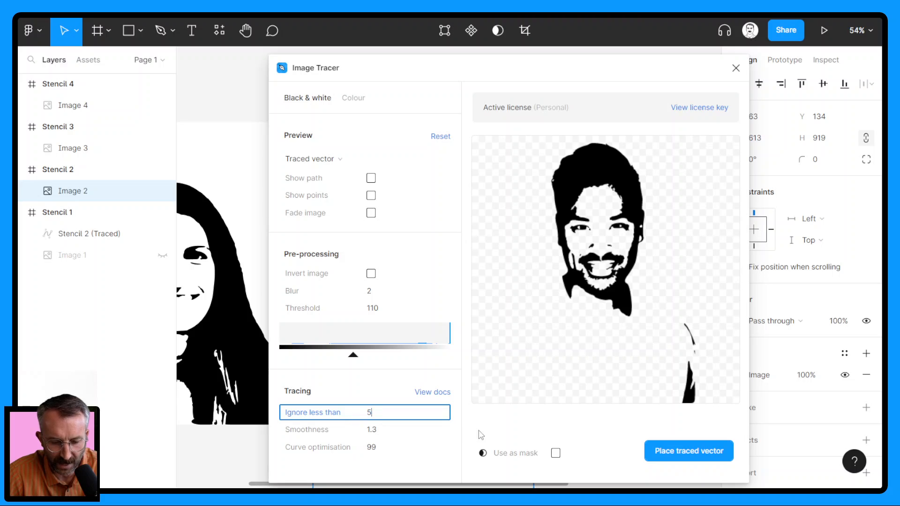
left_click(451, 377)
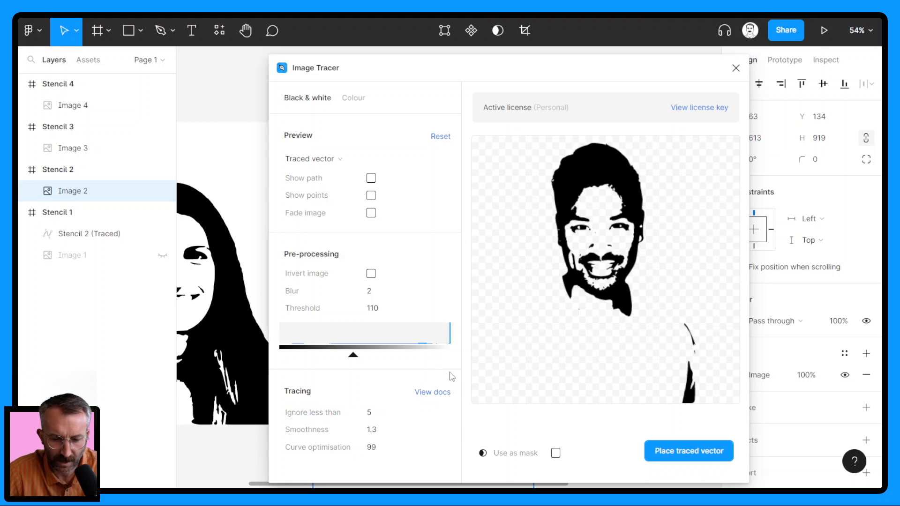
left_click(380, 413)
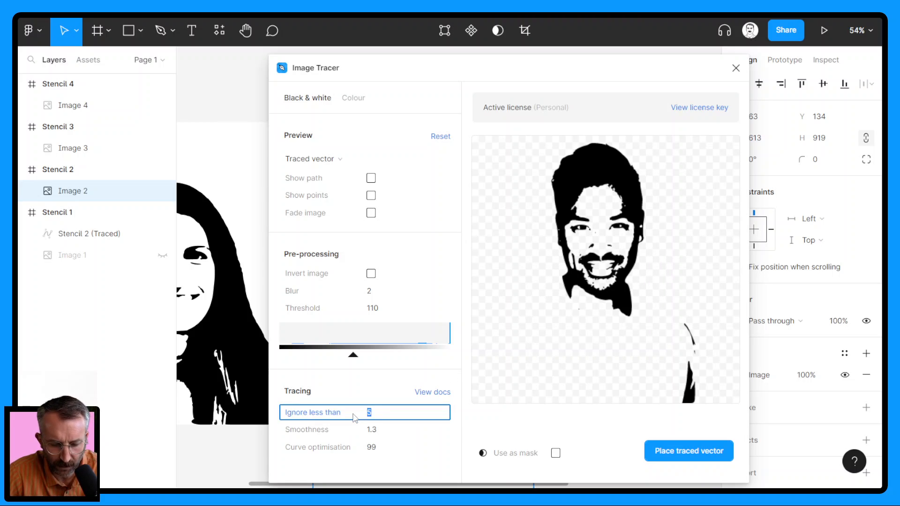
type("1")
left_click(460, 378)
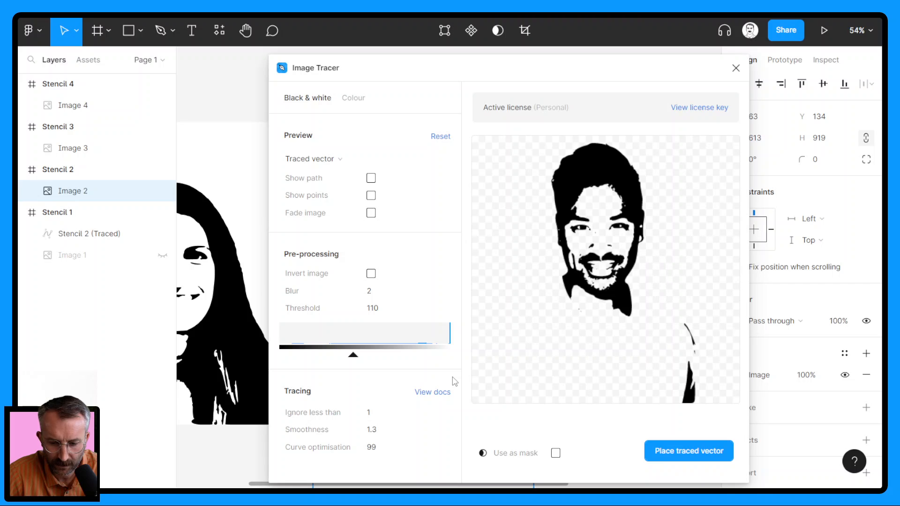
Set the trace threshold to 108 and Ignore less than to 5 for Image 2.
mouse_move(354, 356)
left_mouse_down()
mouse_move(373, 359)
mouse_move(353, 360)
left_mouse_up()
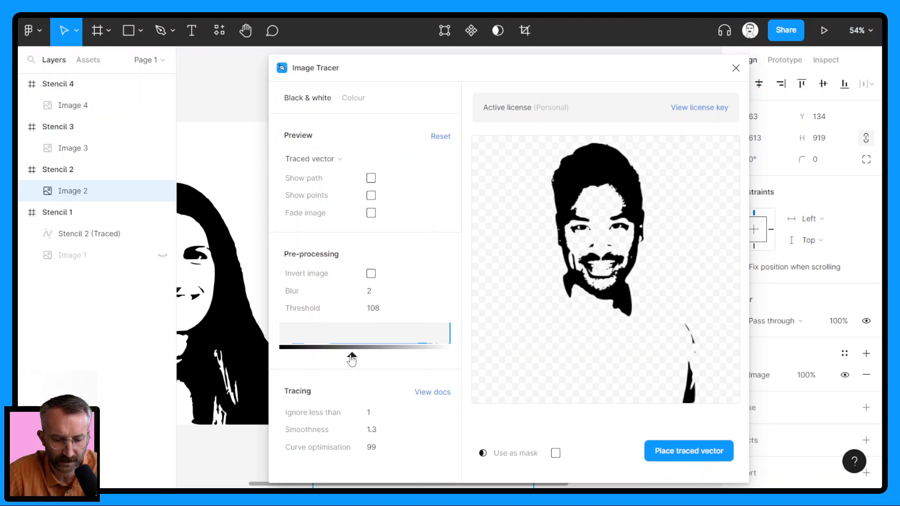
left_click_drag(352, 359, 341, 361)
key("Tab")
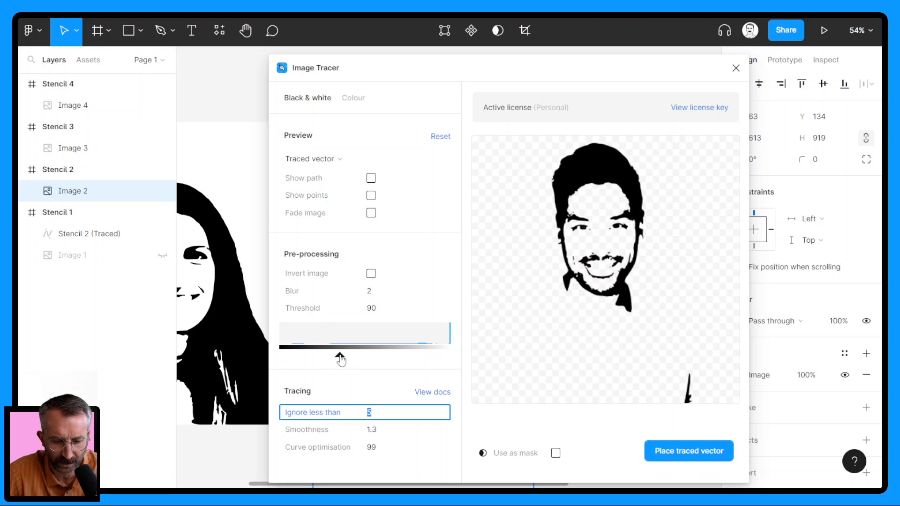
type("5")
left_click(375, 310)
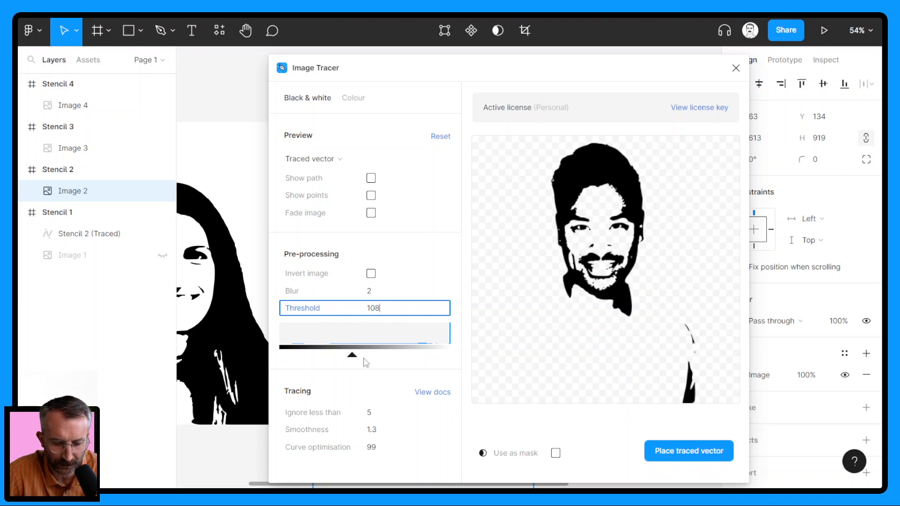
Place the traced vector in the Stencil 2 frame and hide the original Image 2 layer.
left_click(680, 452)
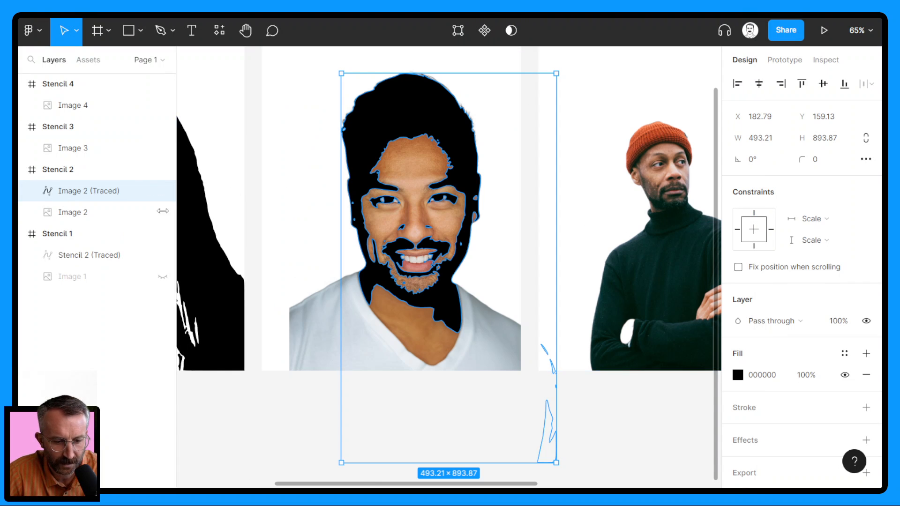
left_click(82, 213)
left_click(163, 213)
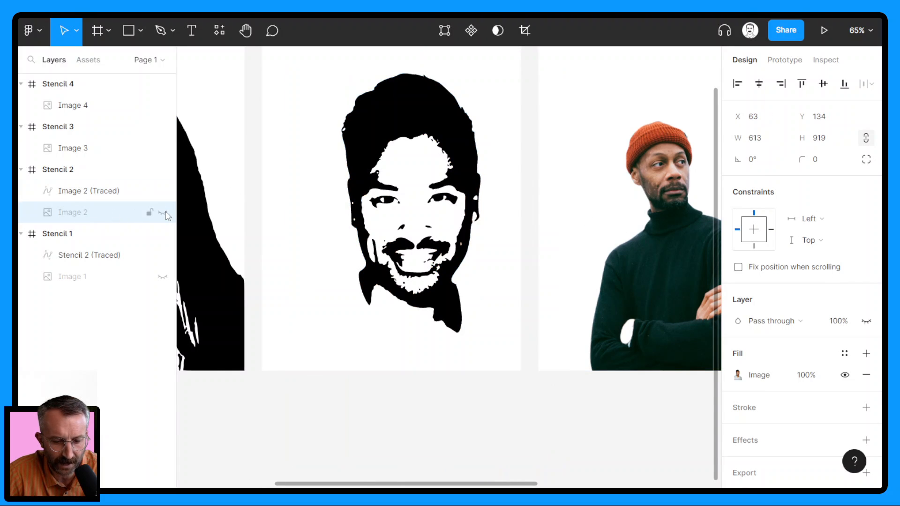
Open Image Tracer on the Stencil 3 frame and check that its preview is set to Traced vector.
scroll(468, 234, "right", 6)
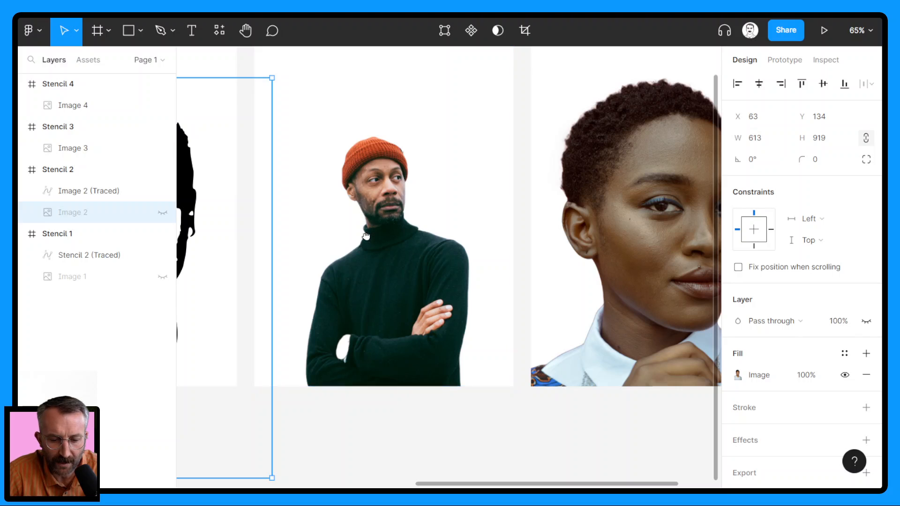
scroll(364, 253, "up", 3)
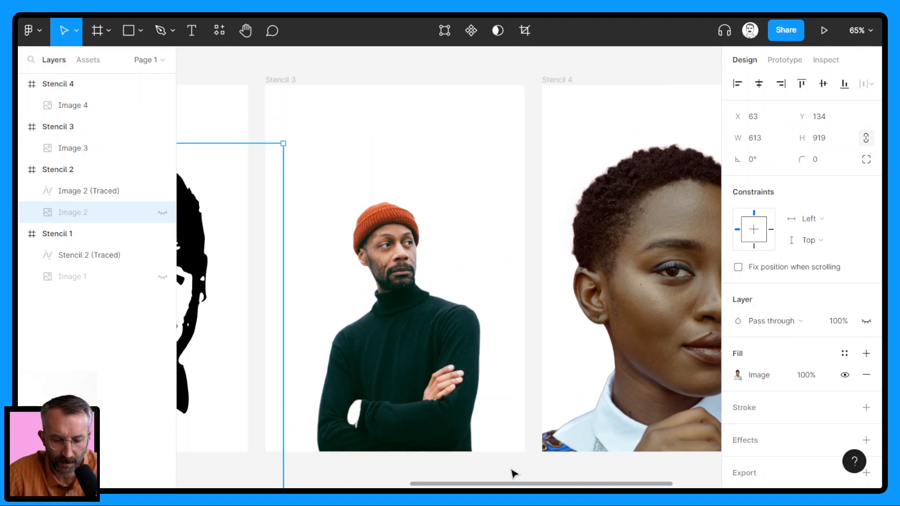
right_click(405, 342)
mouse_move(424, 371)
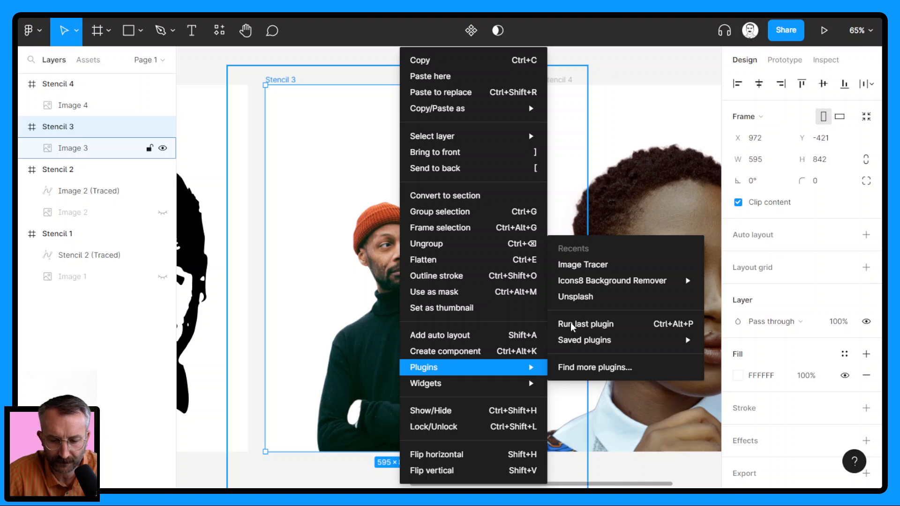
left_click(581, 265)
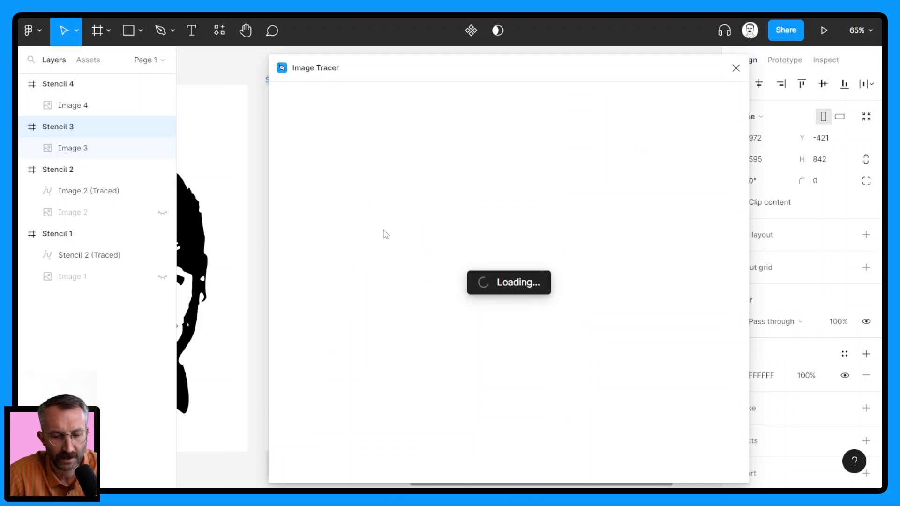
left_click(337, 159)
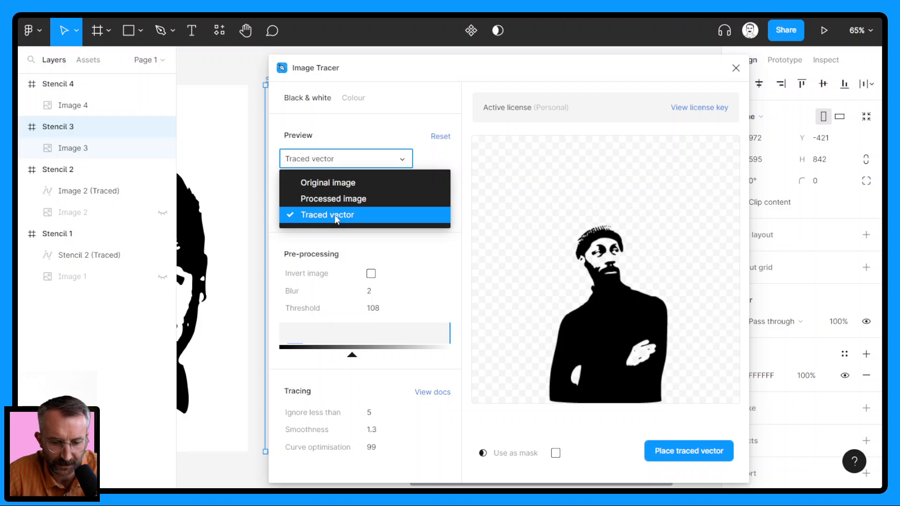
Set Ignore less than to 1 and the threshold to 113, judging the result on the face of the man in the beanie.
scroll(608, 273, "up", 5)
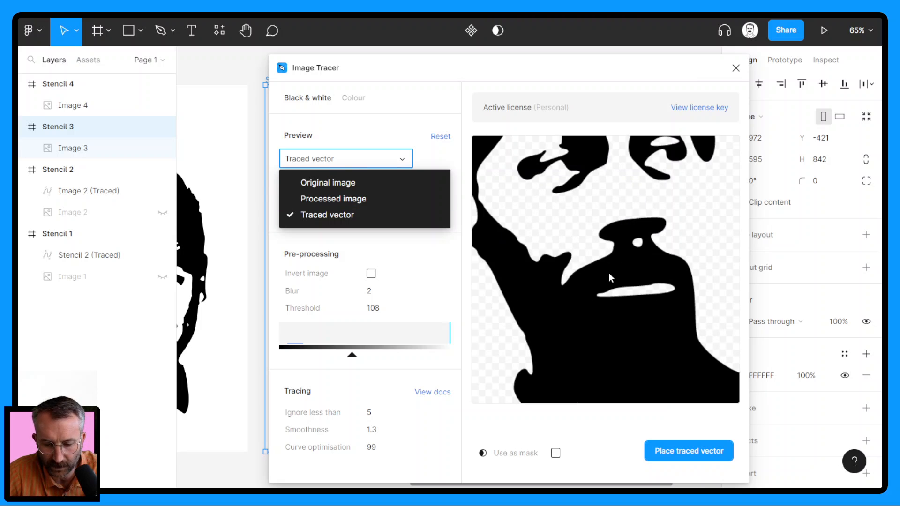
scroll(615, 202, "down", 5)
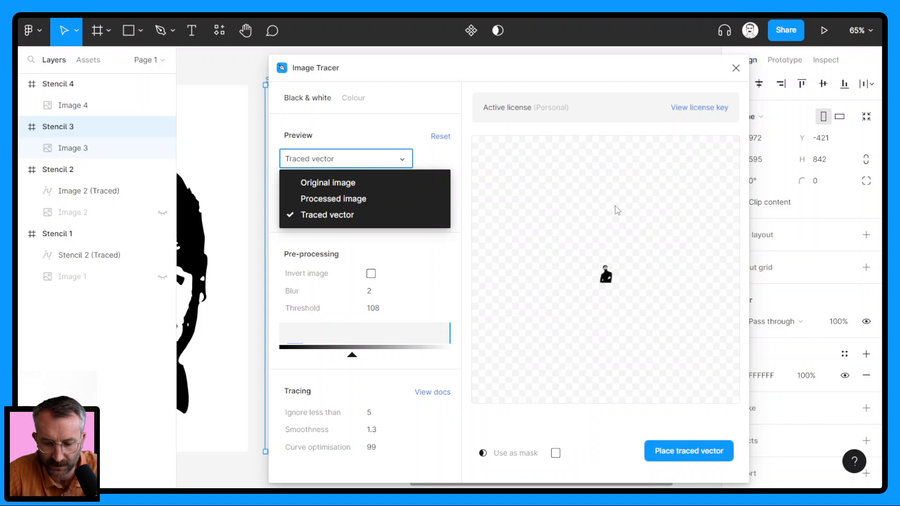
scroll(605, 275, "up", 5)
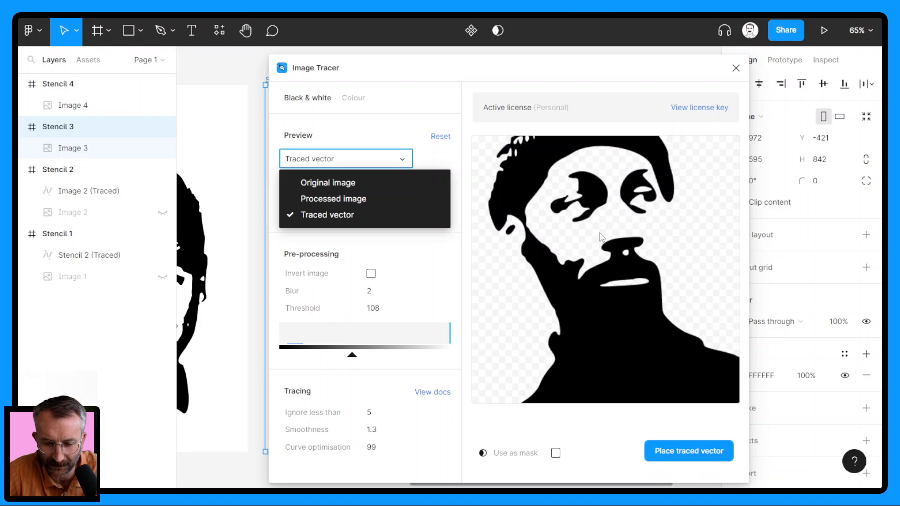
left_click_drag(600, 233, 605, 306)
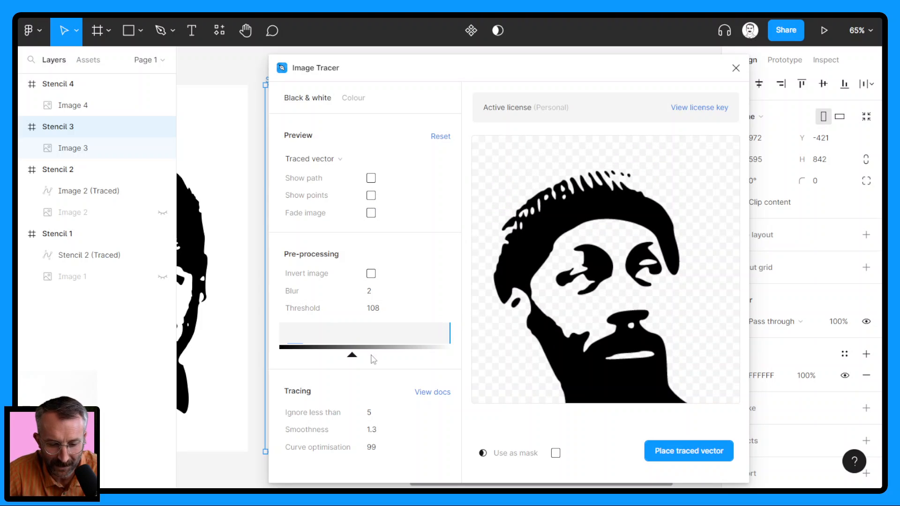
left_click(376, 415)
type("1")
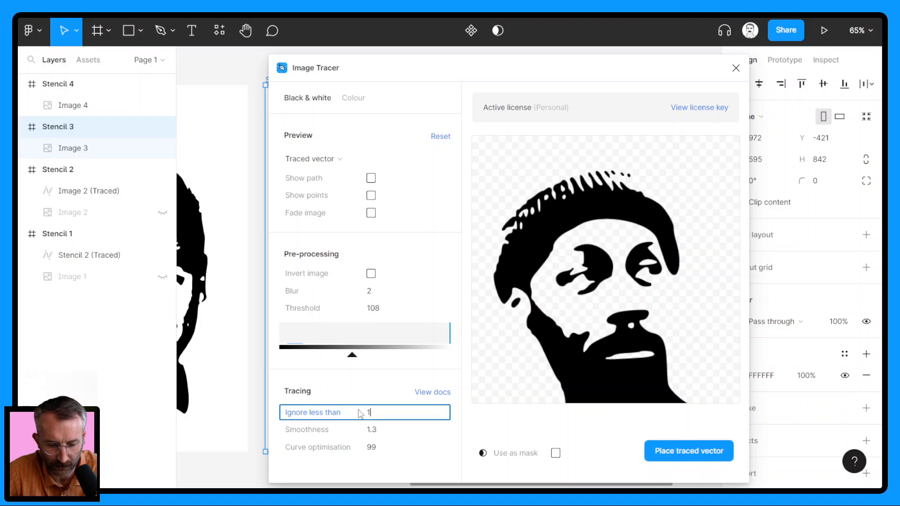
key("Return")
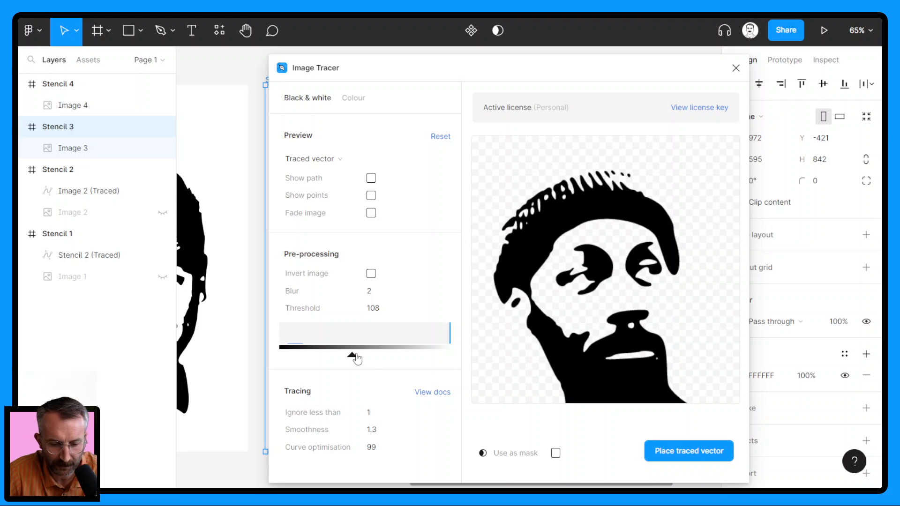
mouse_move(355, 358)
left_mouse_down()
mouse_move(369, 360)
mouse_move(335, 355)
mouse_move(355, 359)
left_mouse_up()
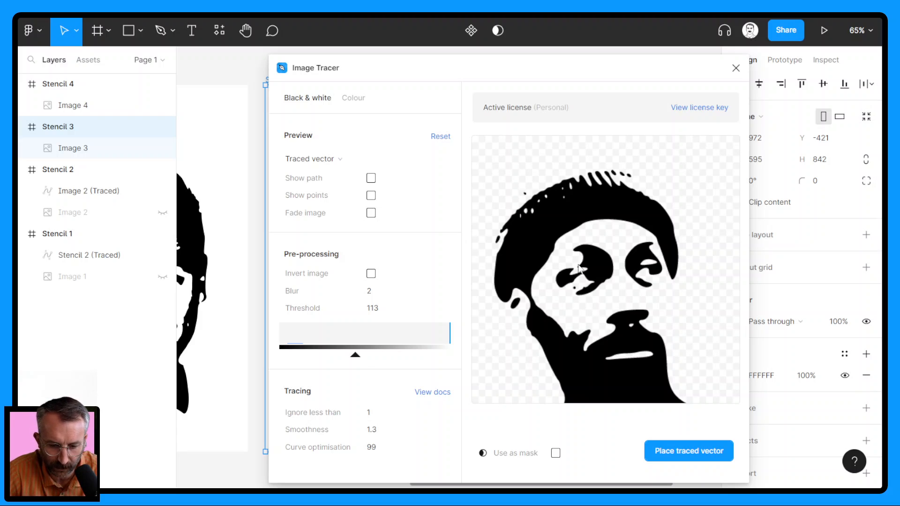
Place the traced vector of Stencil 3 on the canvas and hide the original Image 3 layer.
scroll(614, 302, "down", 5)
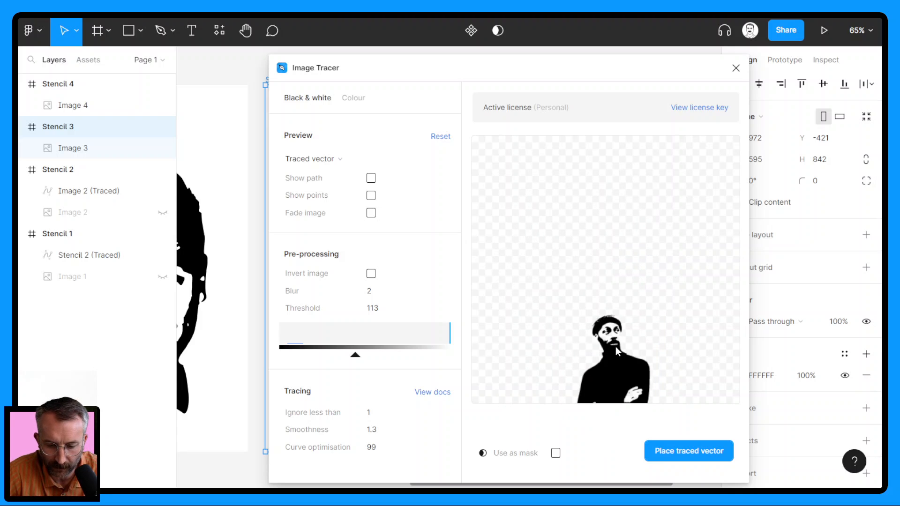
left_click(680, 451)
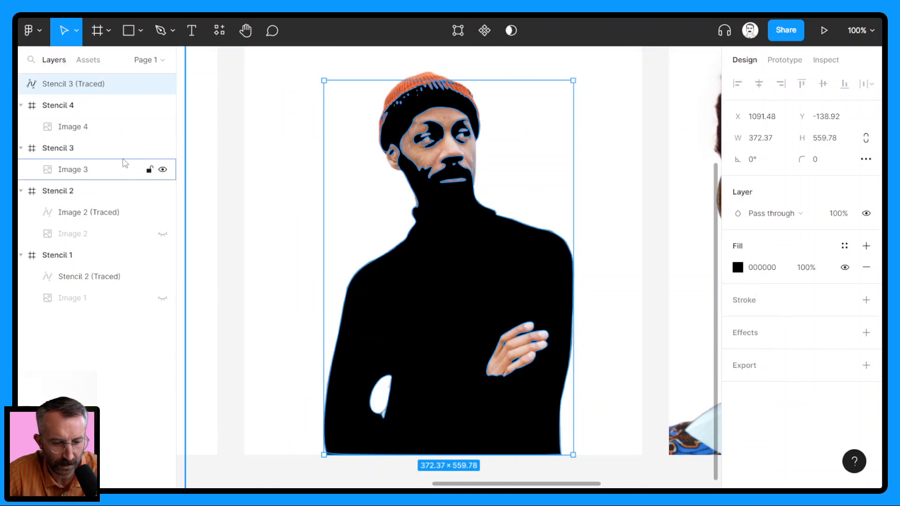
scroll(302, 178, "up", 5)
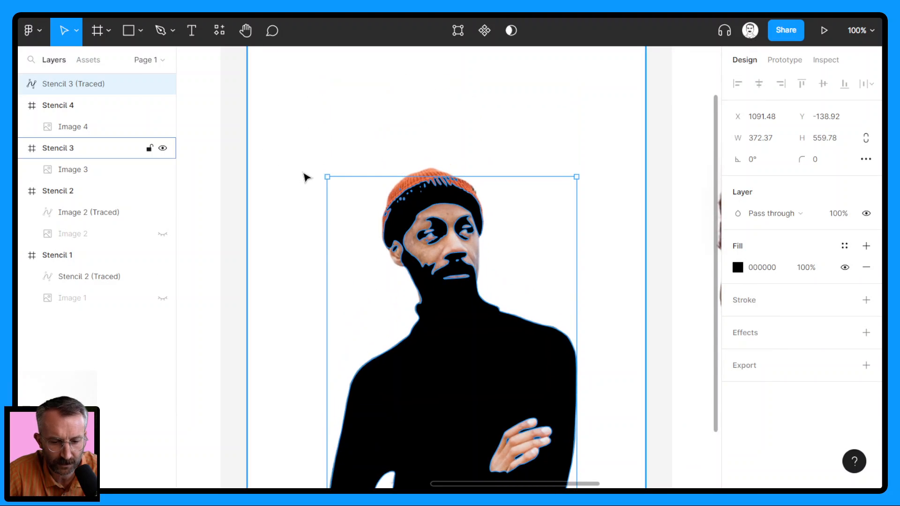
left_click(273, 99)
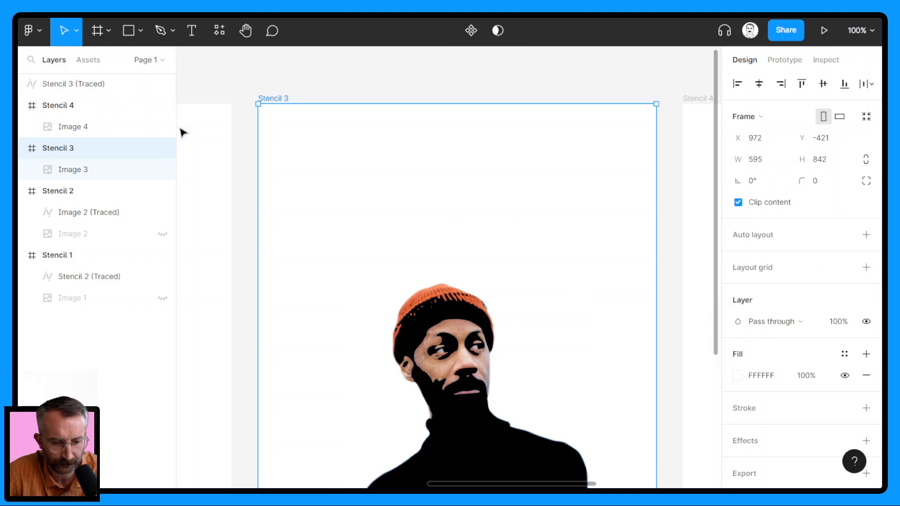
left_click(93, 171)
left_click(163, 169)
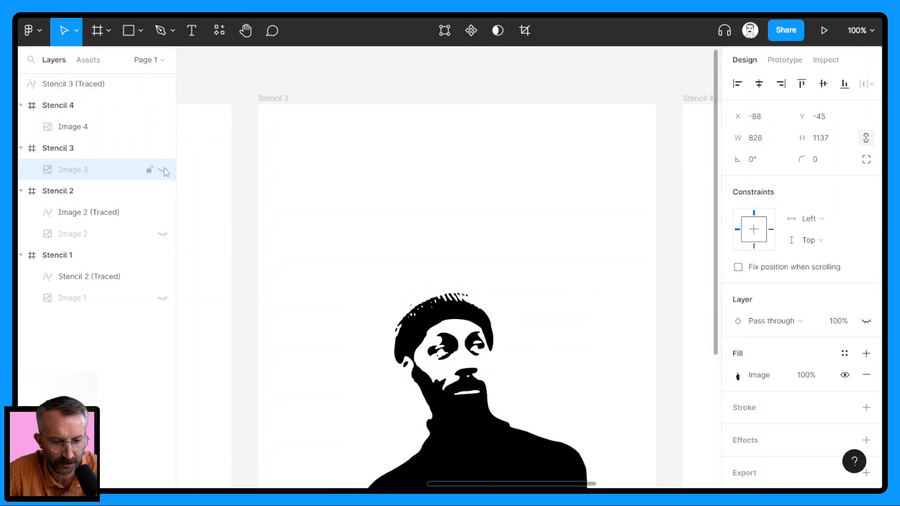
Move the Stencil 3 (Traced) layer into the Stencil 3 frame, above Image 3.
left_click(95, 89)
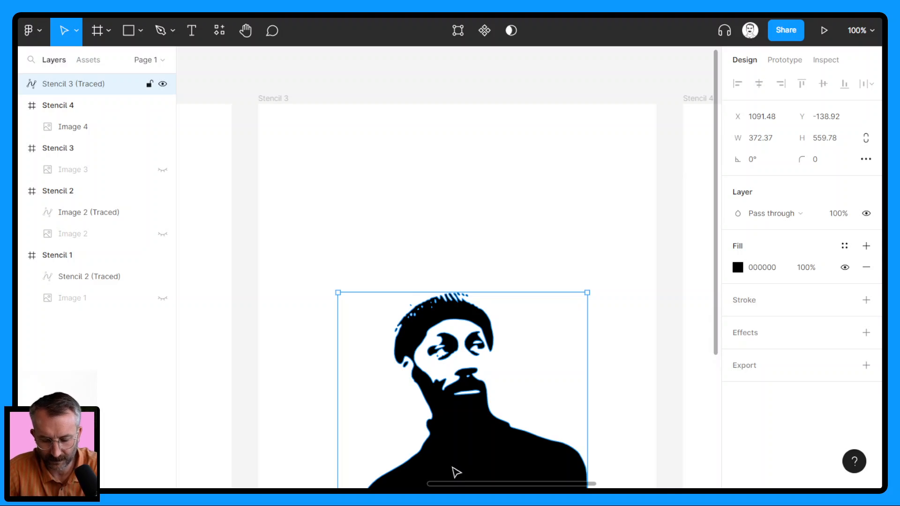
key("Delete")
left_click(284, 99)
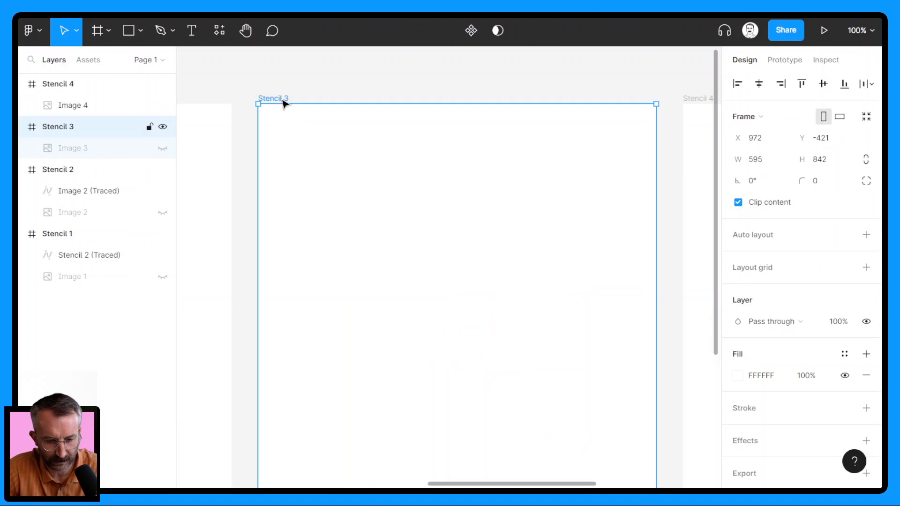
key("ctrl+z")
Open Image Tracer on Image 4 in the Stencil 4 frame.
scroll(397, 255, "down", 2)
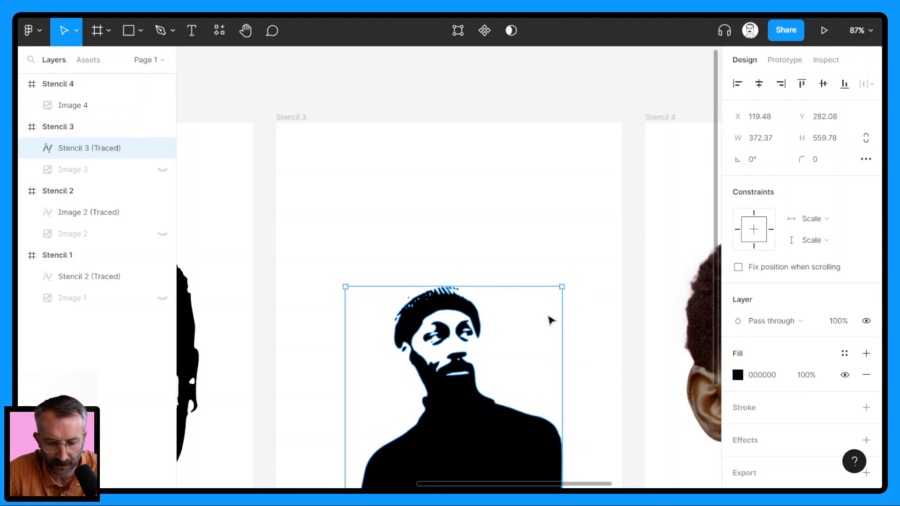
scroll(551, 320, "right", 3)
scroll(557, 300, "down", 3)
scroll(560, 285, "down", 3)
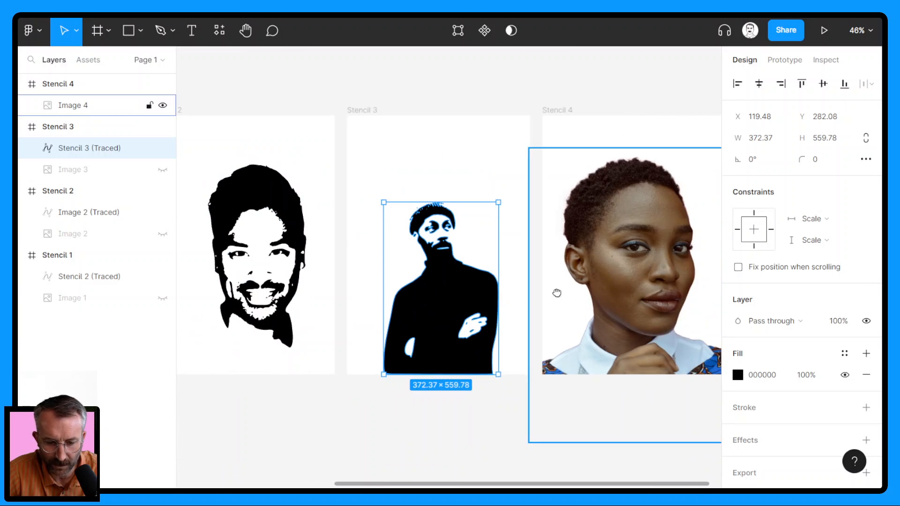
scroll(520, 304, "right", 3)
scroll(520, 304, "up", 1)
left_click(488, 316)
right_click(490, 319)
mouse_move(511, 368)
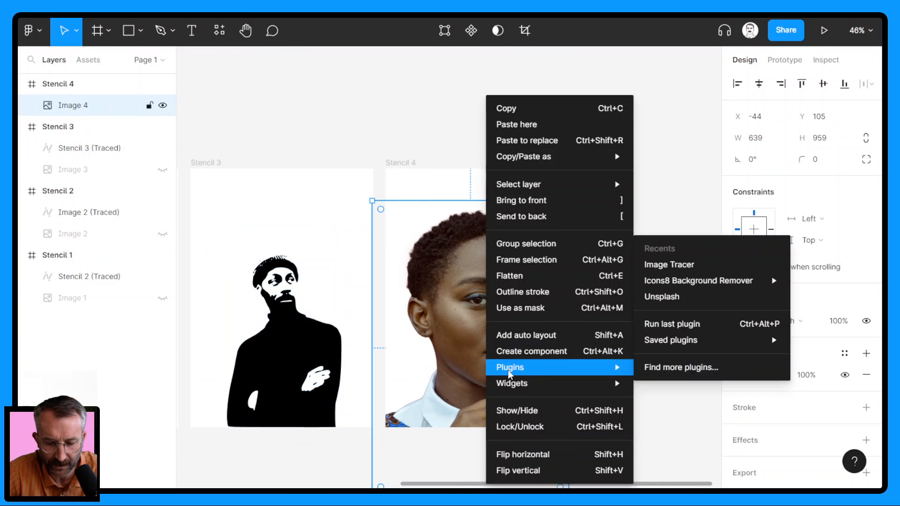
left_click(659, 265)
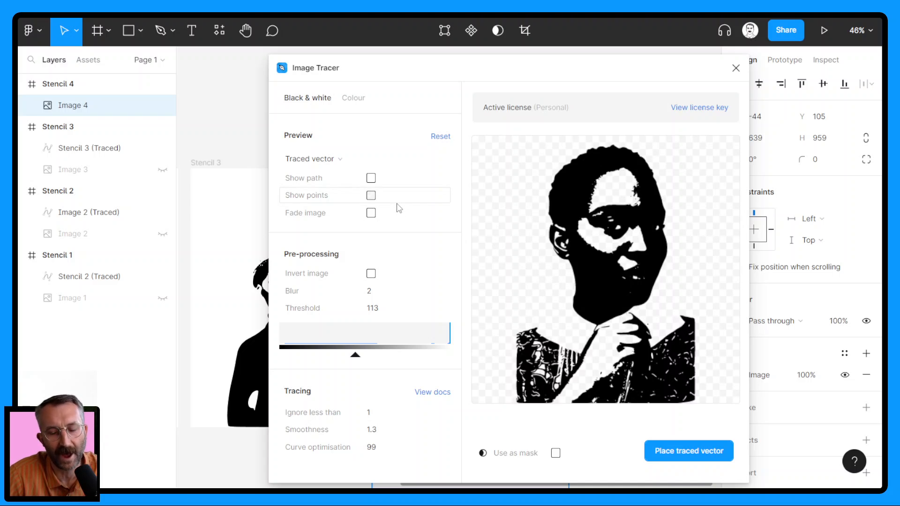
Set the trace of Image 4 to a blur of 6, curve optimisation of 44 and a threshold of 77.
left_click(365, 292)
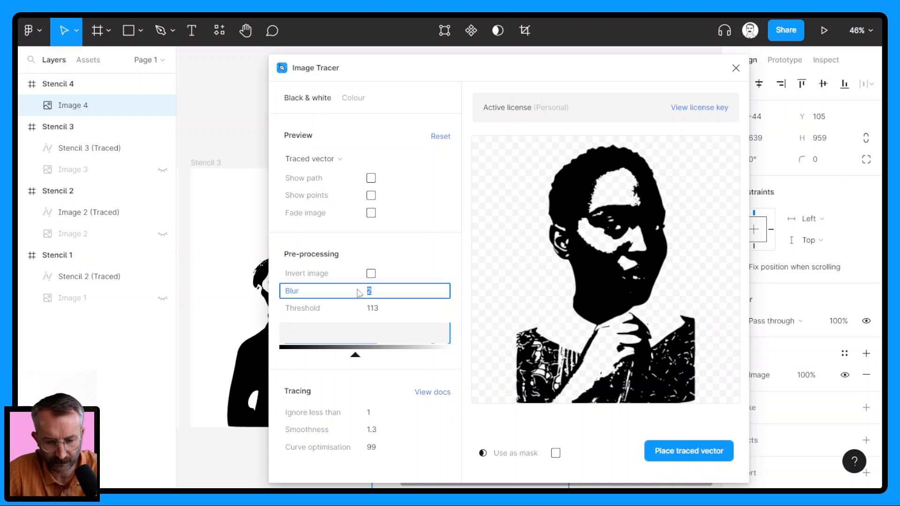
type("6")
key("Return")
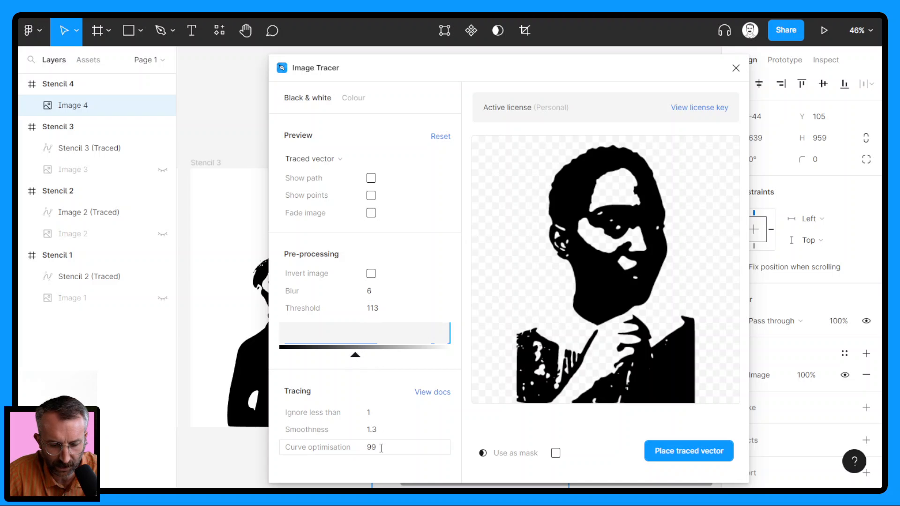
left_click(343, 448)
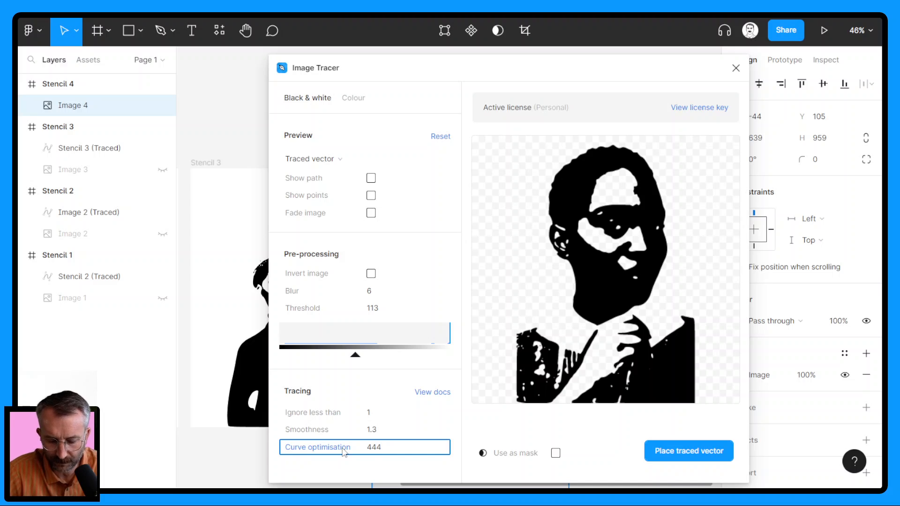
type("44")
key("Return")
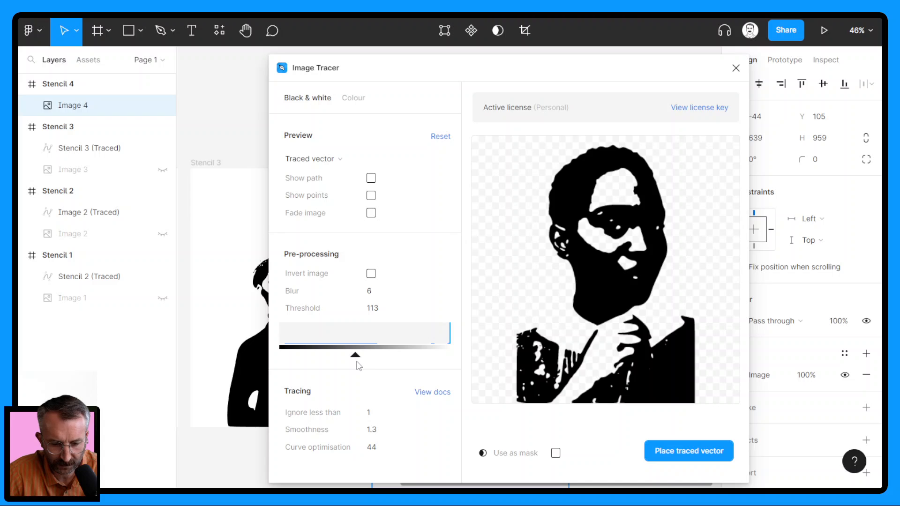
left_click_drag(356, 358, 342, 359)
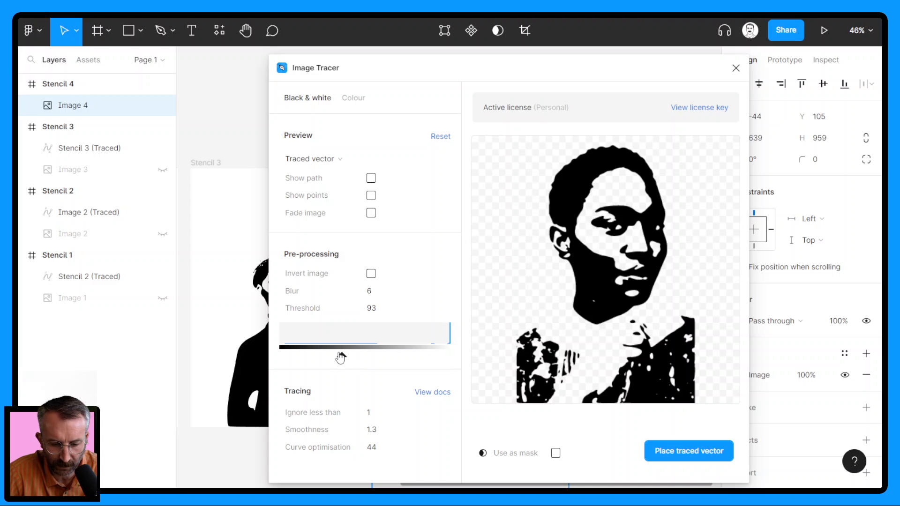
left_click_drag(340, 358, 331, 358)
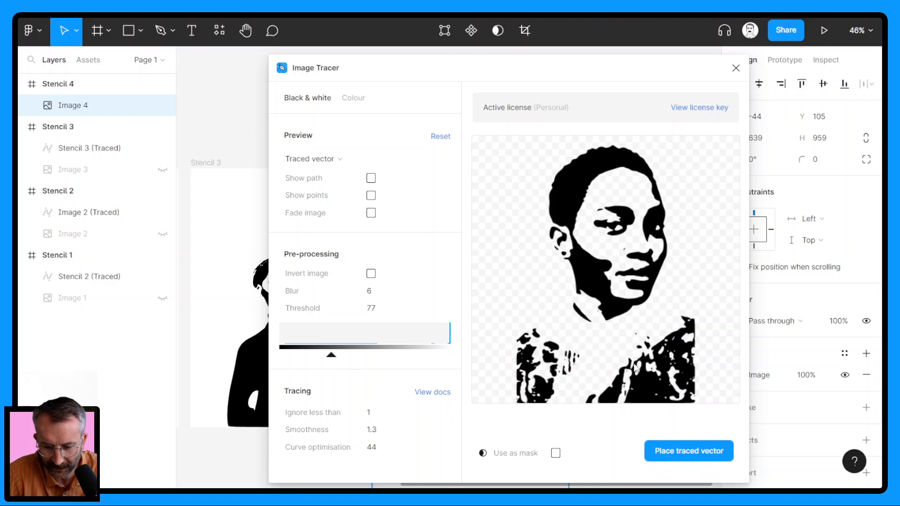
Place the traced vector of Image 4 on the canvas and hide the original Image 4 layer.
left_click(678, 452)
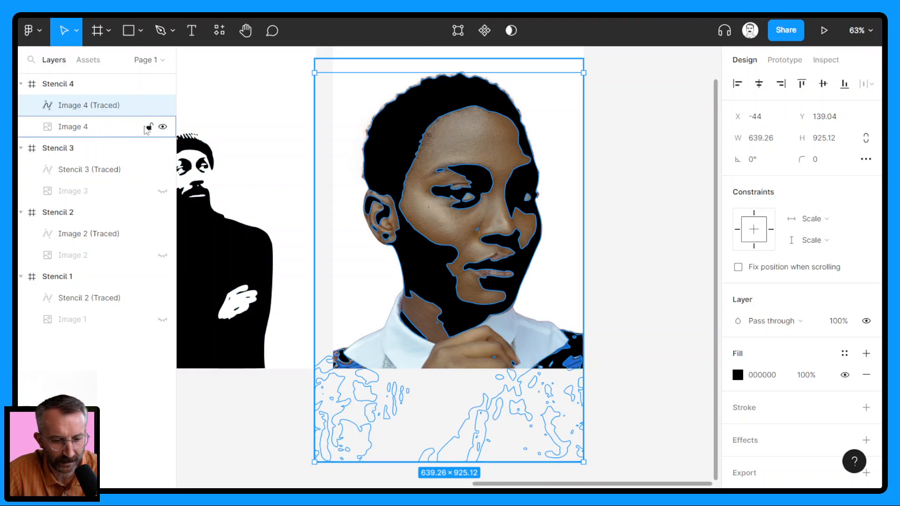
left_click(163, 127)
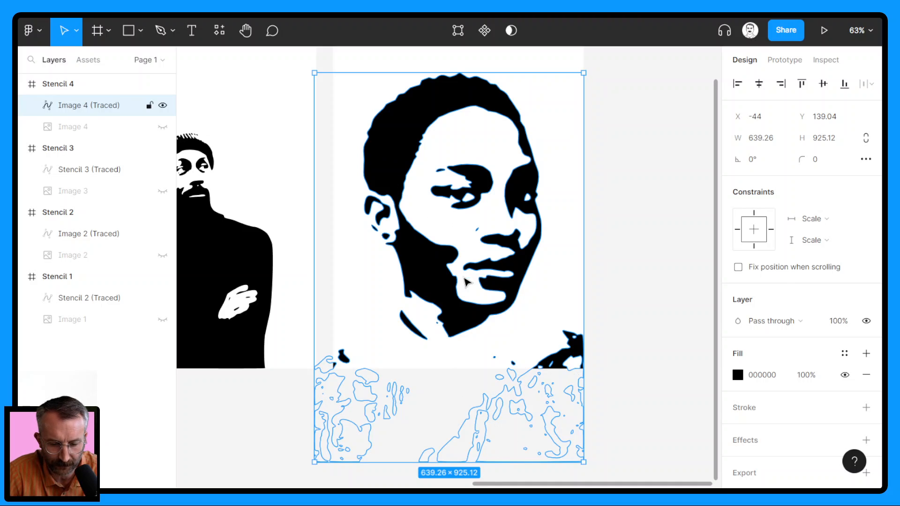
Delete the clothing shapes below the neck from the Image 4 (Traced) vector, including the shoulder remnant, and finish editing its points.
double_click(389, 139)
left_click_drag(619, 467, 307, 353)
key("Delete")
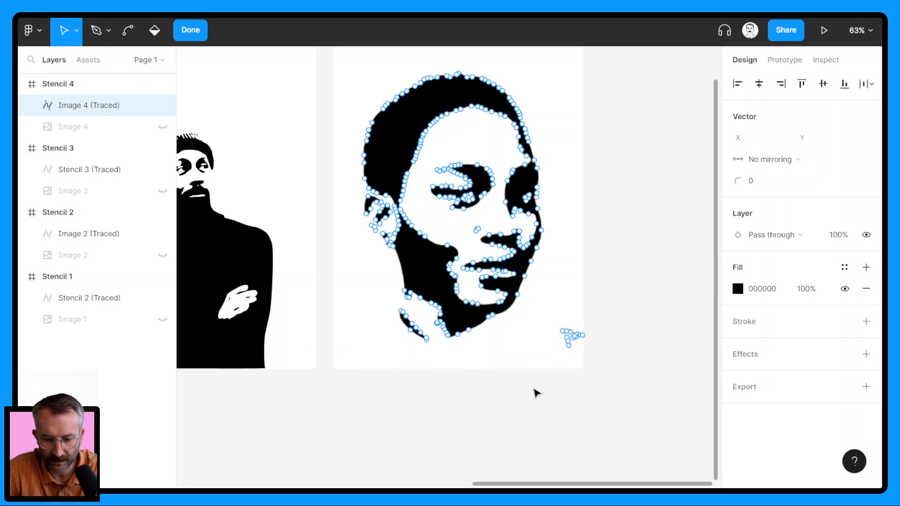
left_click_drag(609, 373, 547, 316)
key("Delete")
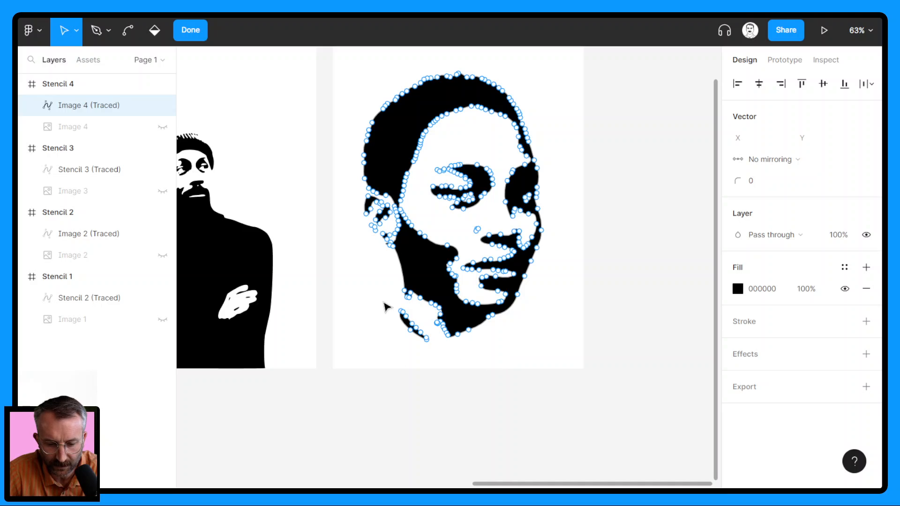
key("Escape")
key("Escape")
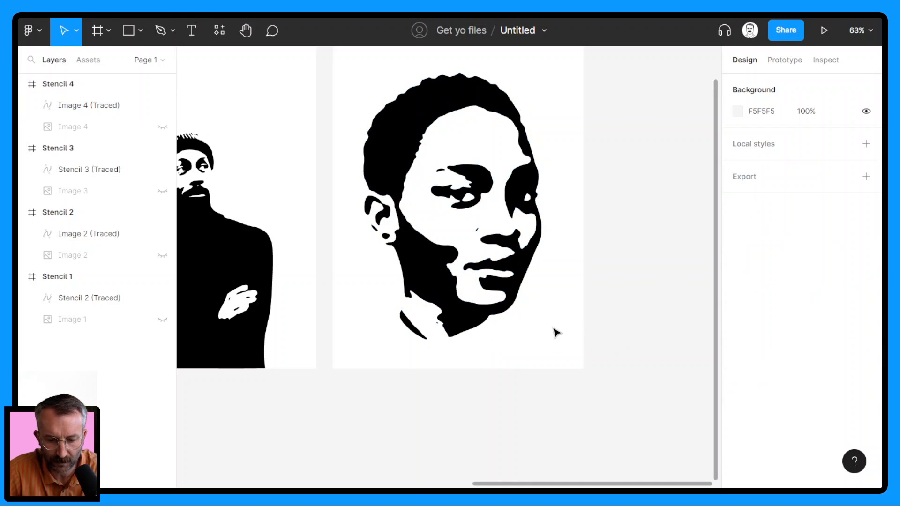
scroll(516, 281, "down", 5)
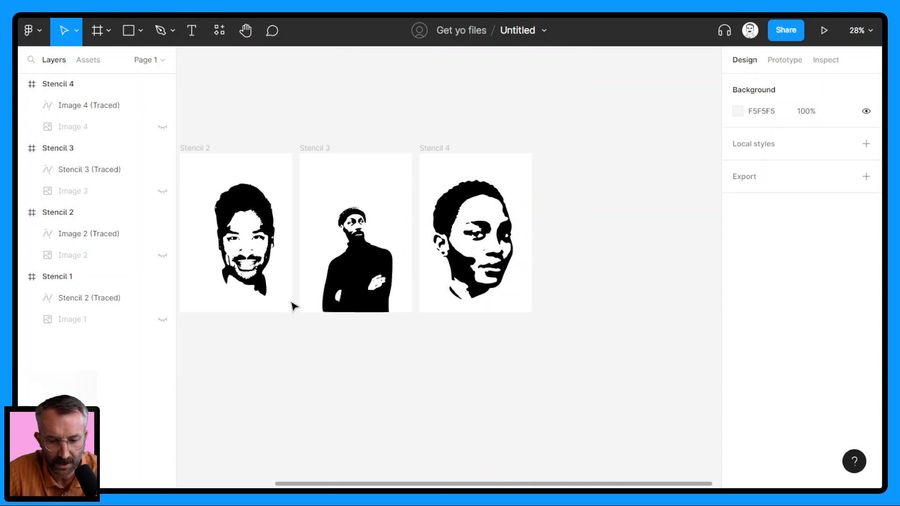
left_click_drag(439, 304, 416, 334)
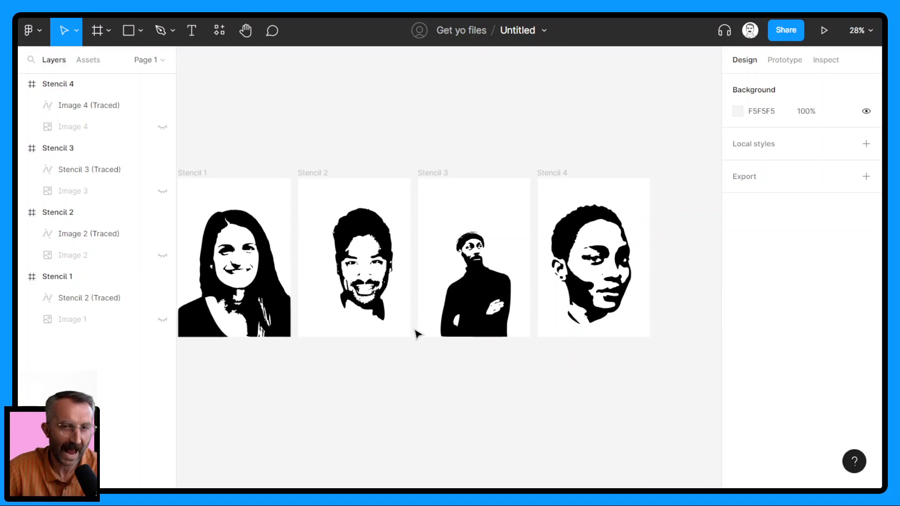